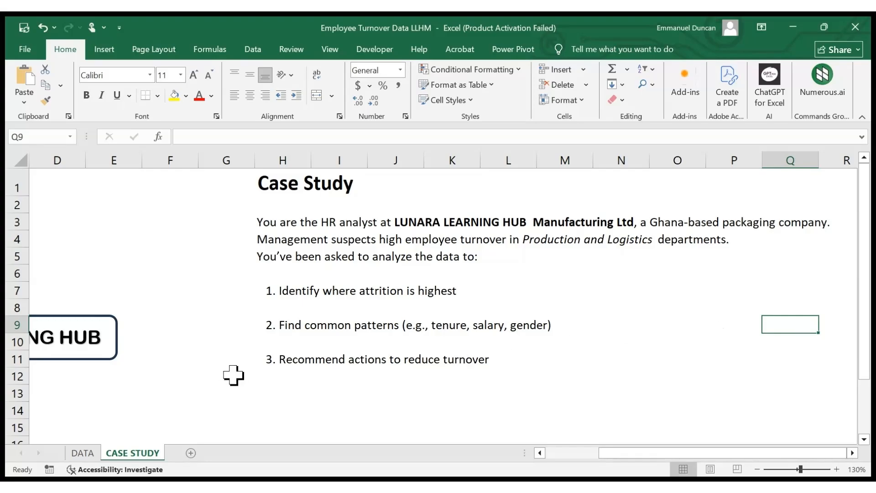
pyautogui.moveTo(623, 456); pyautogui.dragTo(552, 455)
pyautogui.click(84, 453)
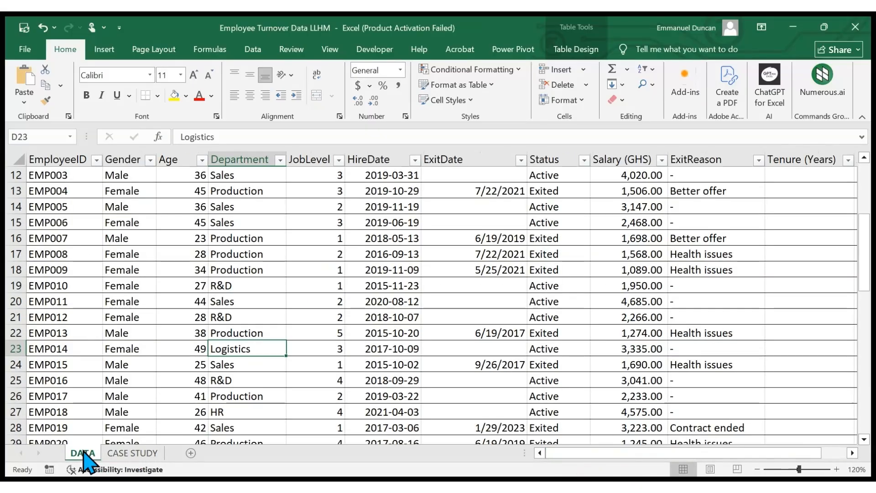
pyautogui.scroll(4, 191, 353)
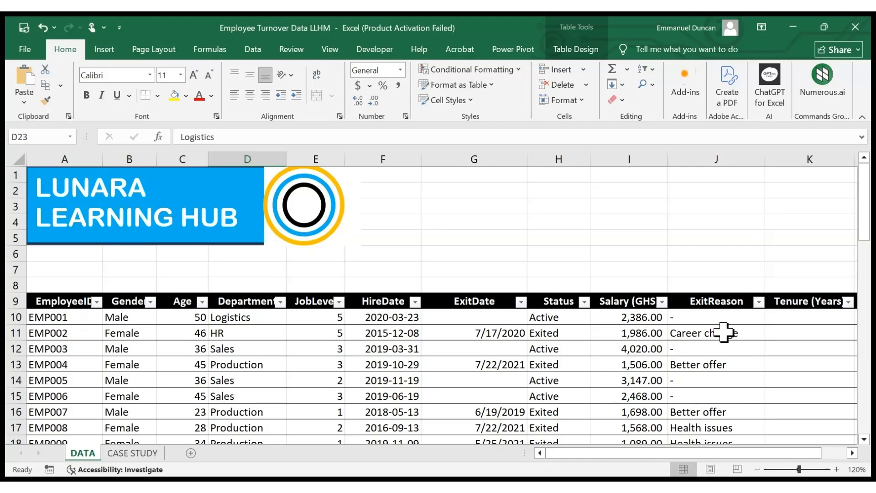
pyautogui.hscroll(2, 723, 332)
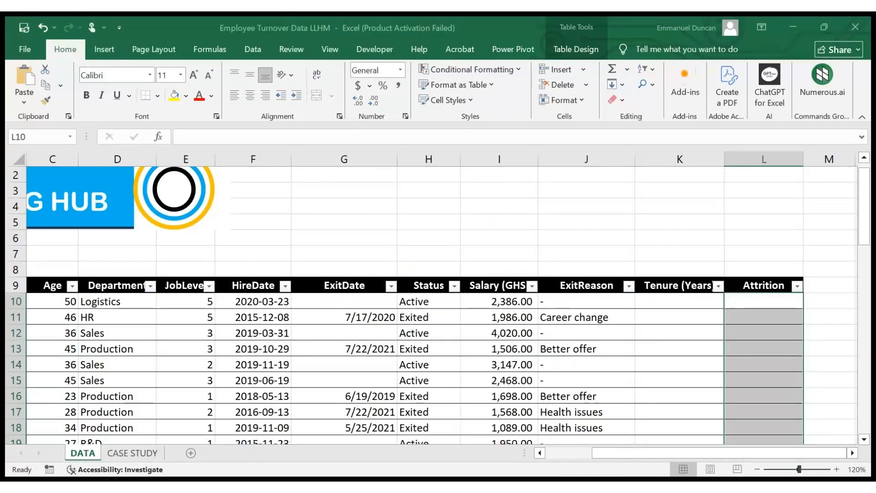
pyautogui.click(665, 377)
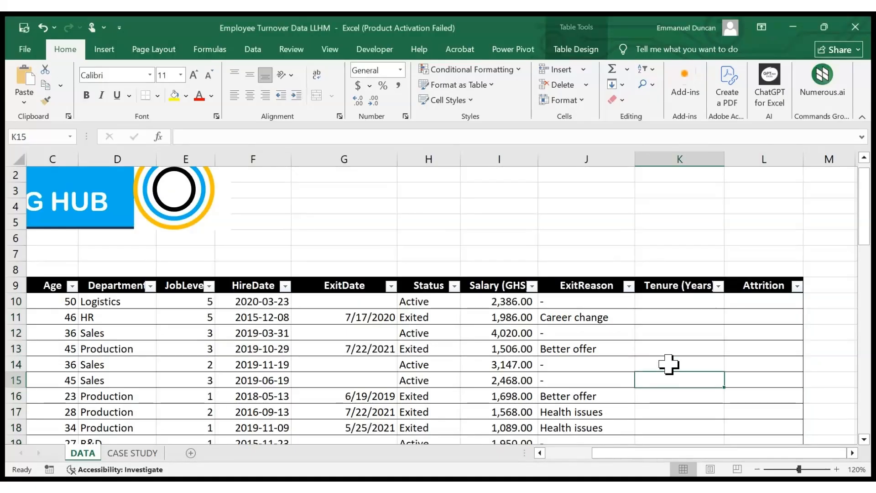
pyautogui.click(666, 306)
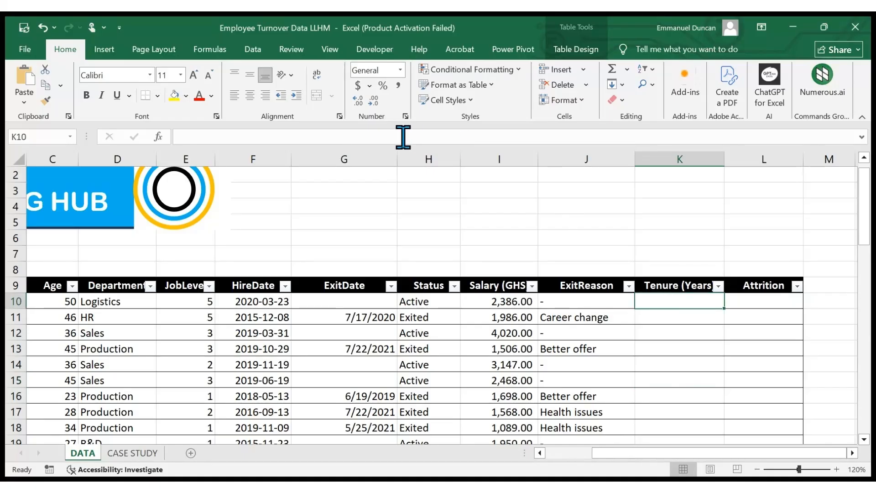
pyautogui.click(385, 136)
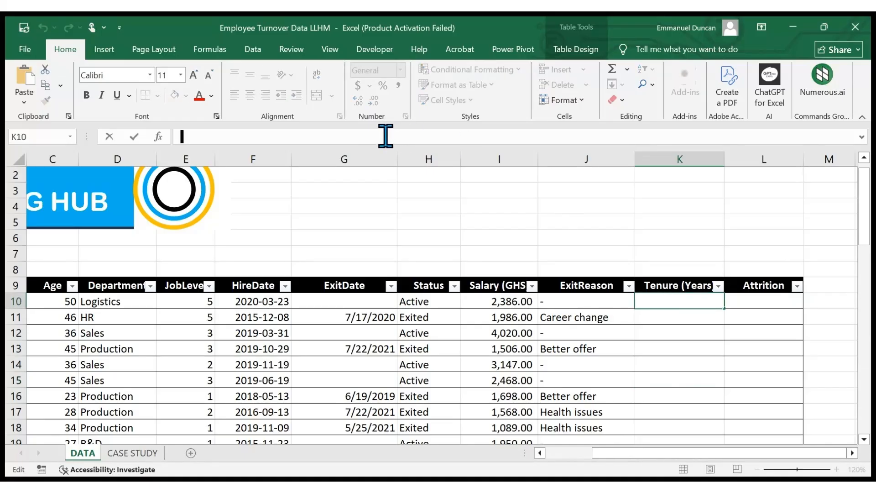
pyautogui.write('=IF(H10="Exited",DATEDIF([@HireDate],[@ExitDate],"y"),DATEDIF([@HireDate],TODAY(),"y"))')
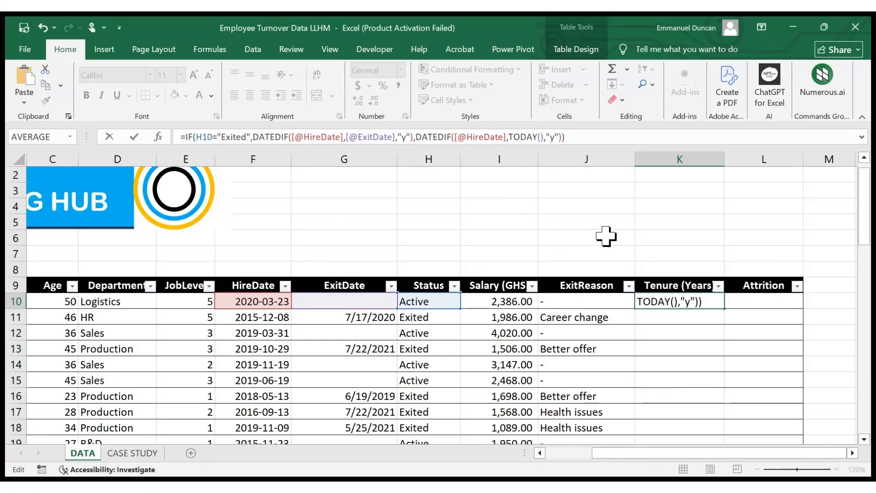
pyautogui.press('Return')
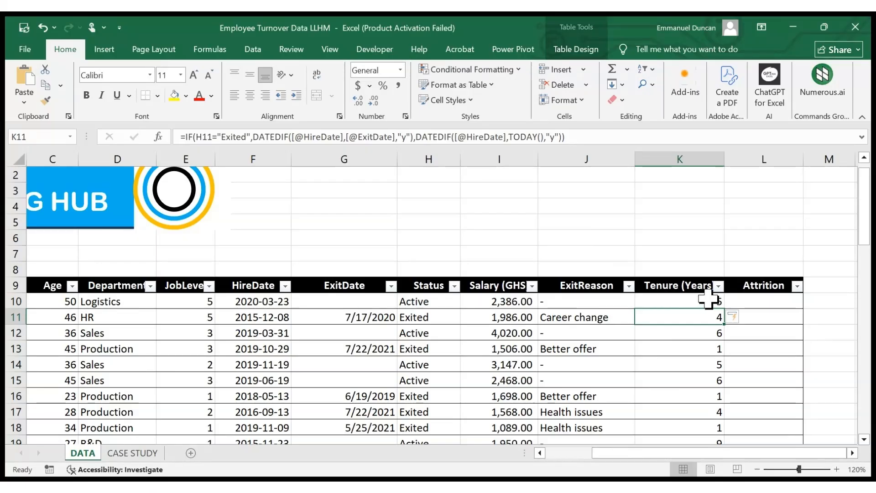
pyautogui.click(735, 299)
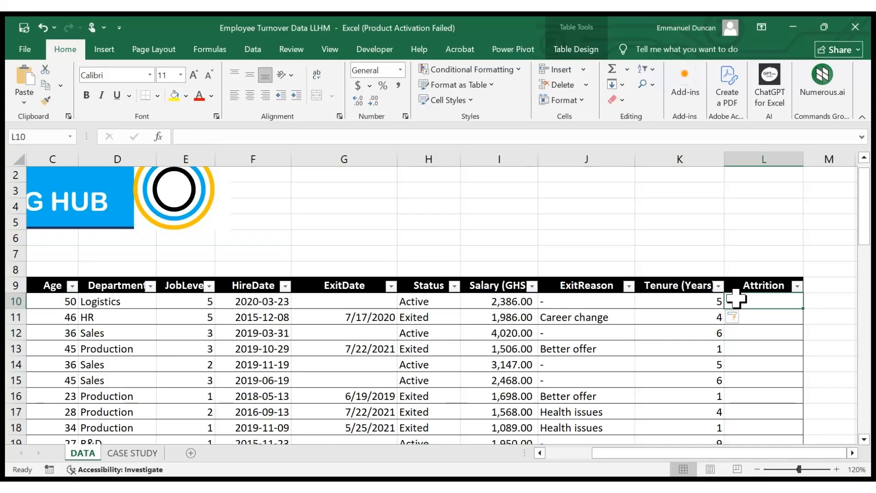
pyautogui.write('=if')
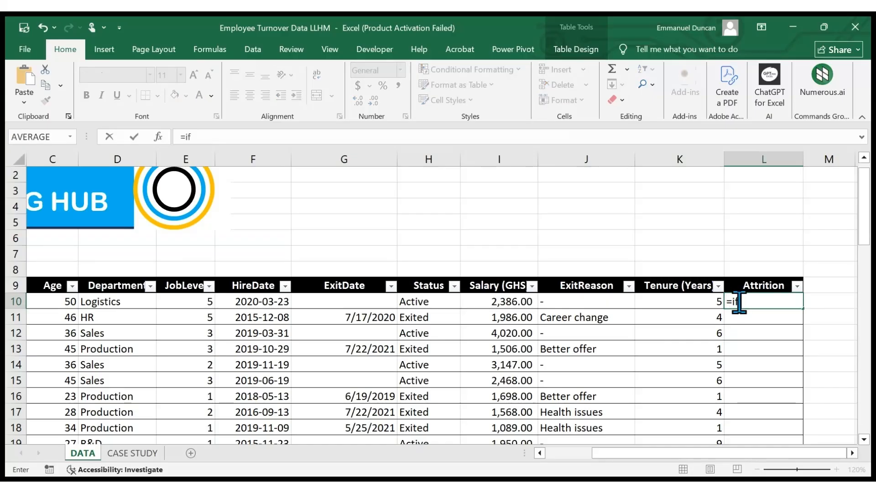
pyautogui.press('Tab')
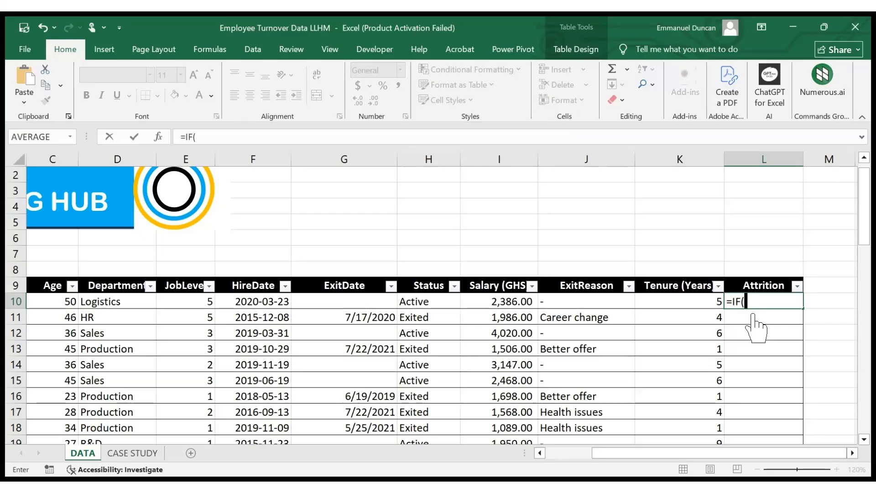
pyautogui.click(430, 307)
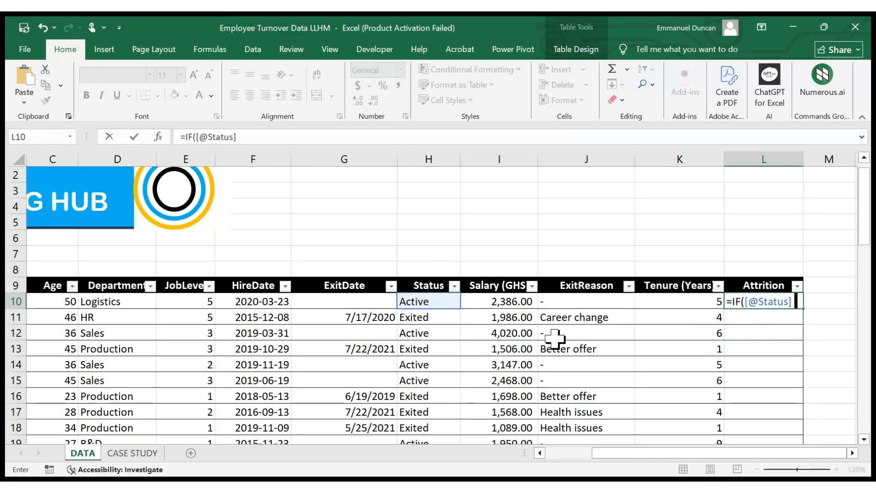
pyautogui.write('=')
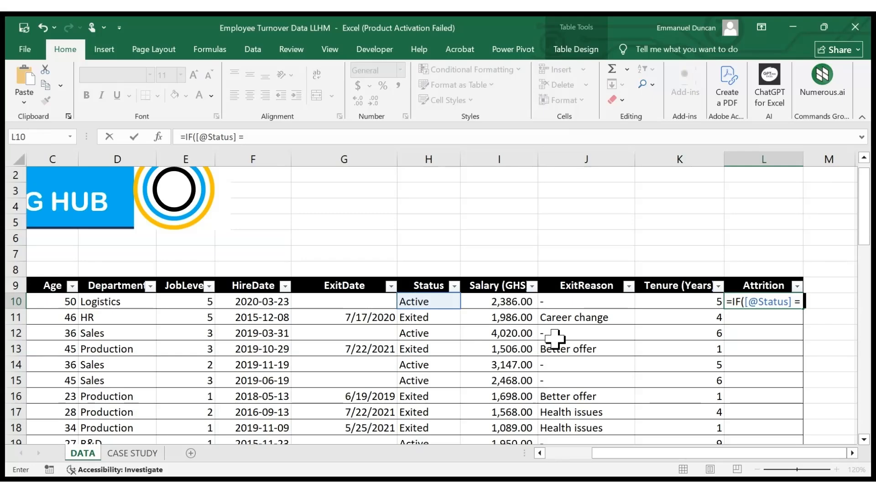
pyautogui.write(' "Acrive')
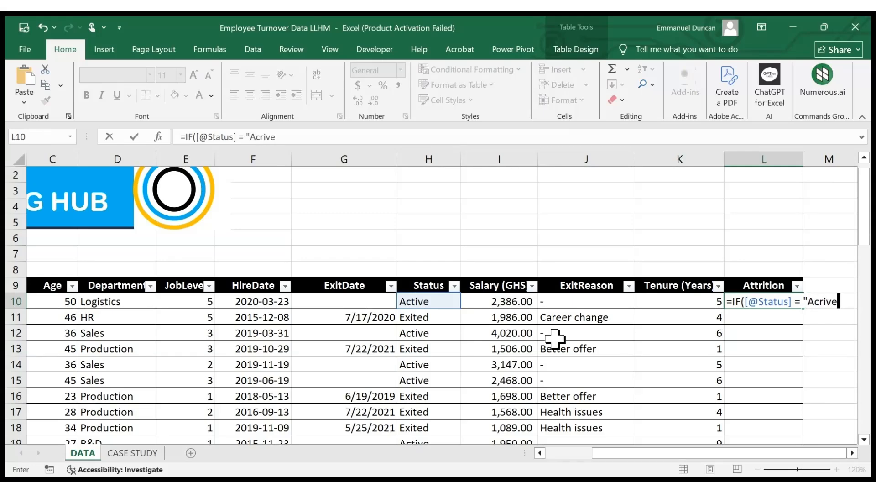
pyautogui.press('BackSpace')
pyautogui.press('BackSpace')
pyautogui.press('BackSpace')
pyautogui.press('BackSpace')
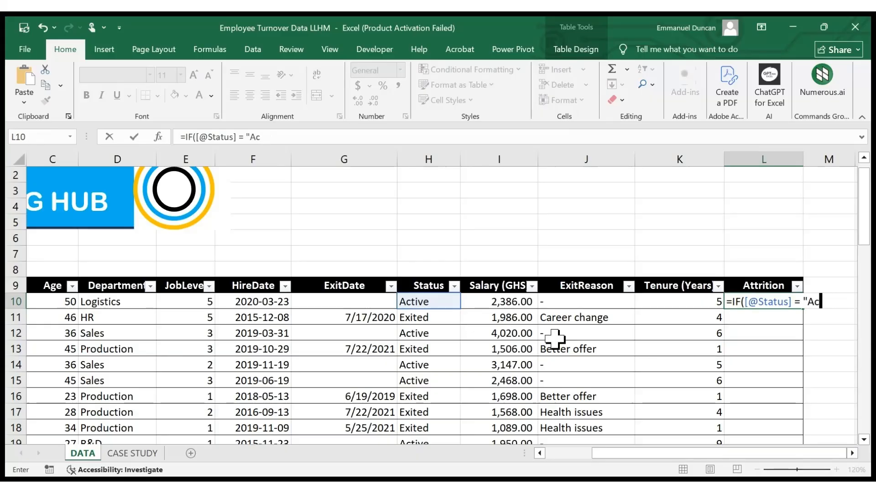
pyautogui.write('tive",')
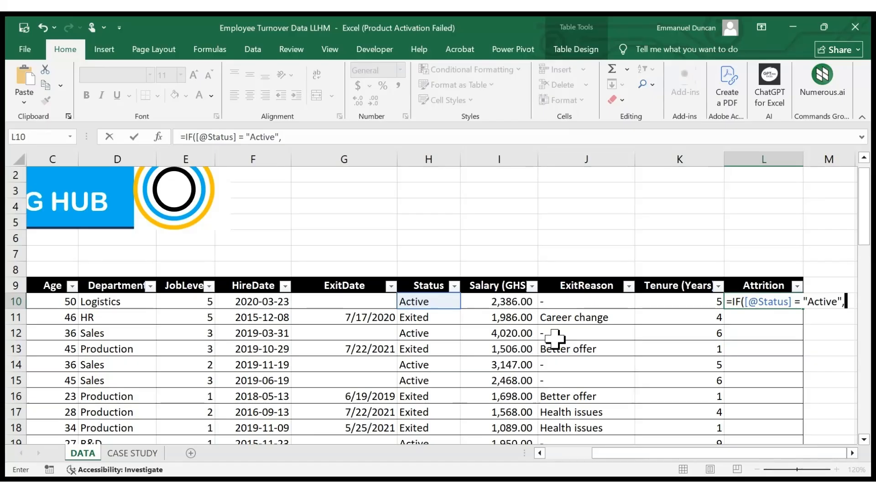
pyautogui.write('0')
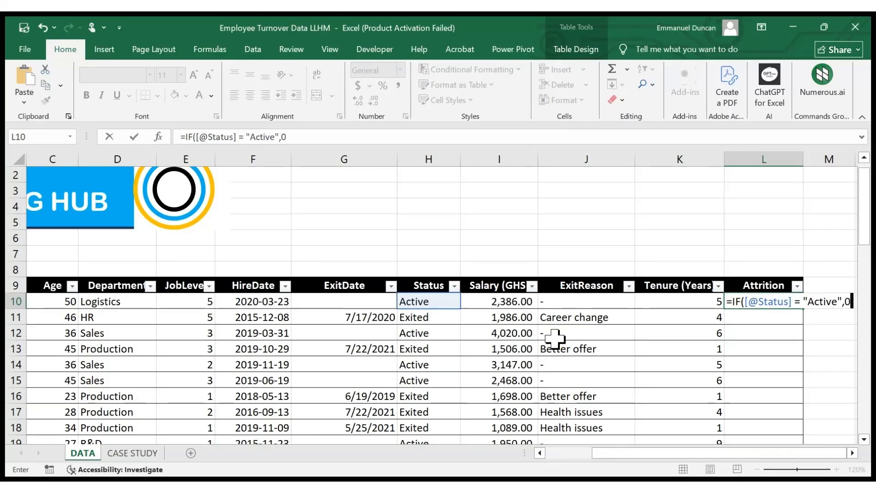
pyautogui.write(',1)')
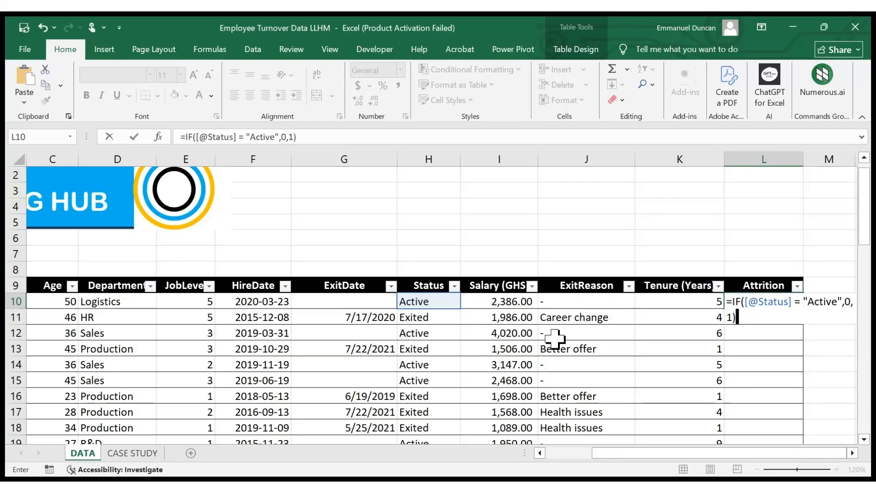
pyautogui.press('Return')
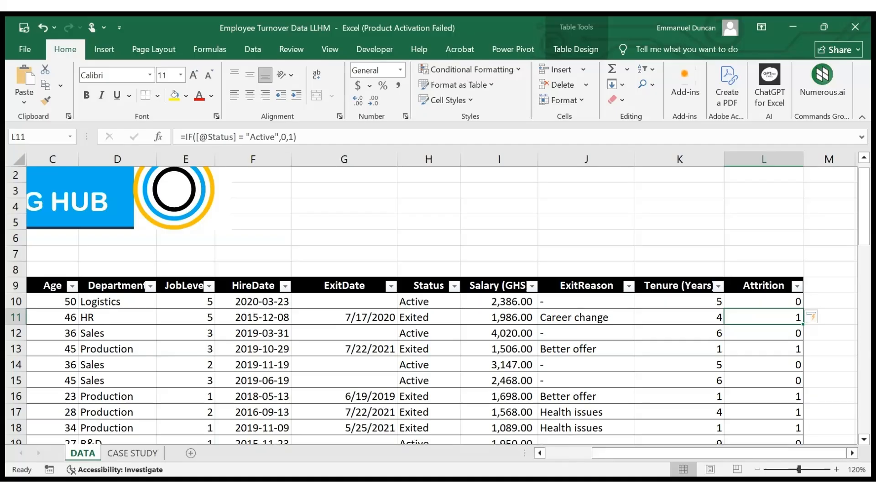
pyautogui.hotkey('alt', 'Tab')
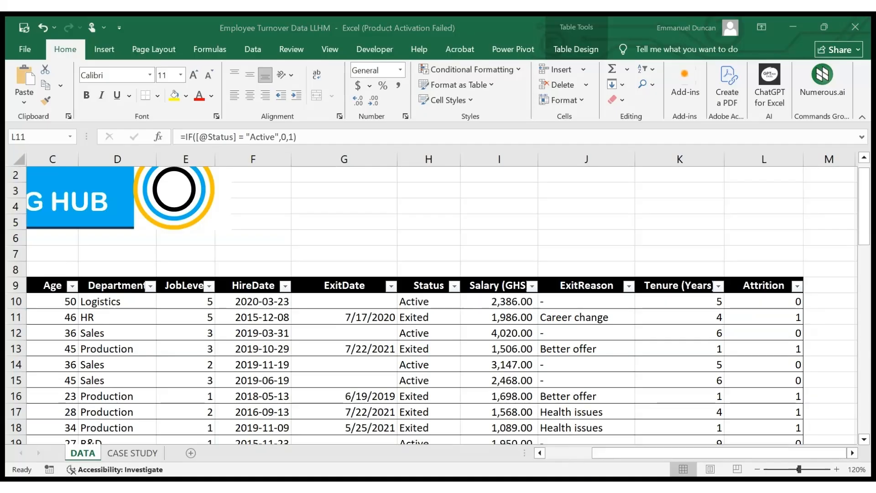
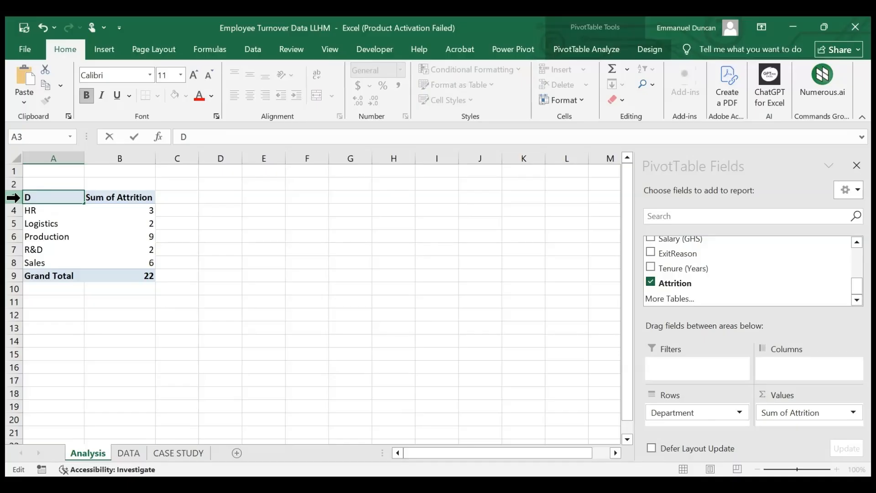
# - Rename the pivot table's row header to Department and its Sum of Attrition header to Attrition
pyautogui.write('ent')
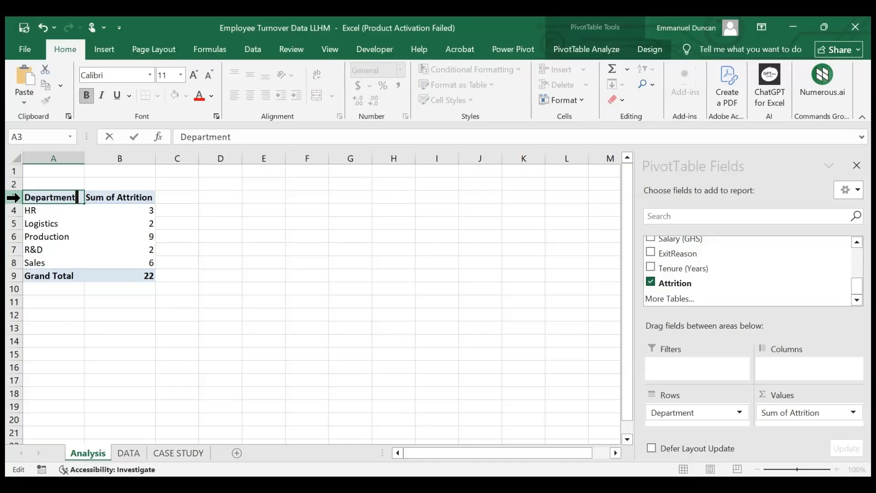
pyautogui.press('Return')
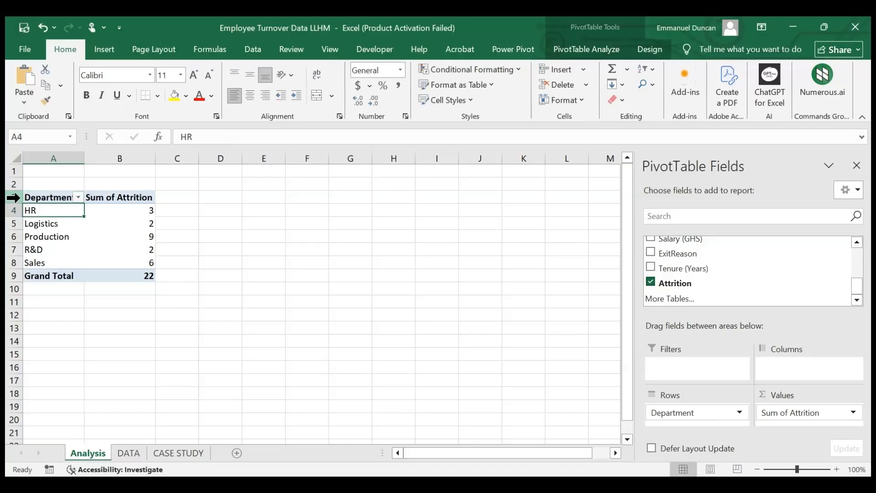
pyautogui.click(114, 197)
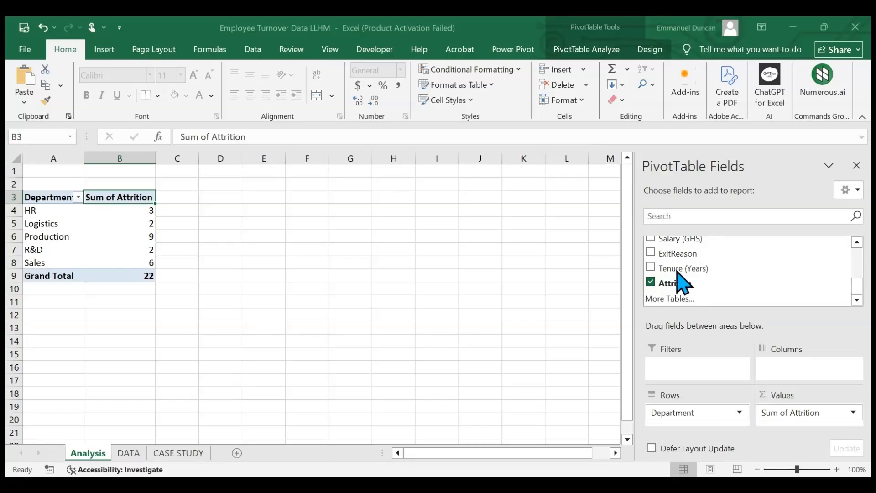
pyautogui.click(672, 297)
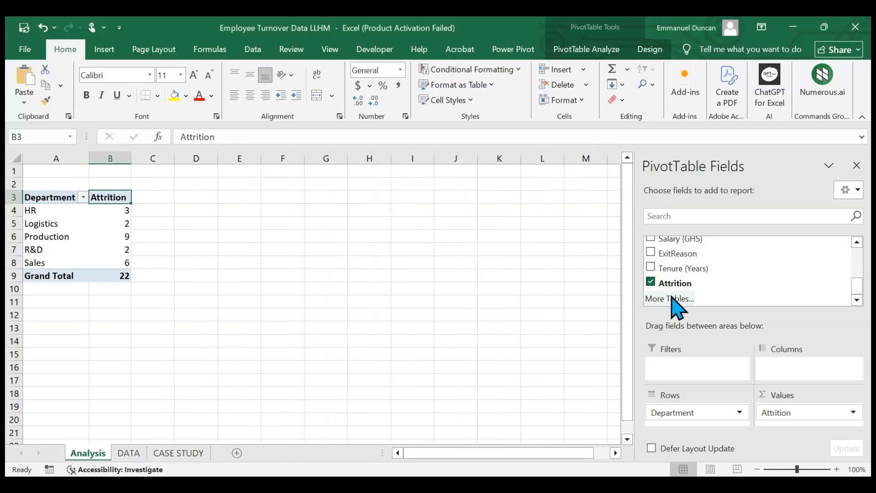
# - Sort the departments in the pivot table by attrition from largest to smallest
pyautogui.click(212, 248)
pyautogui.click(113, 238)
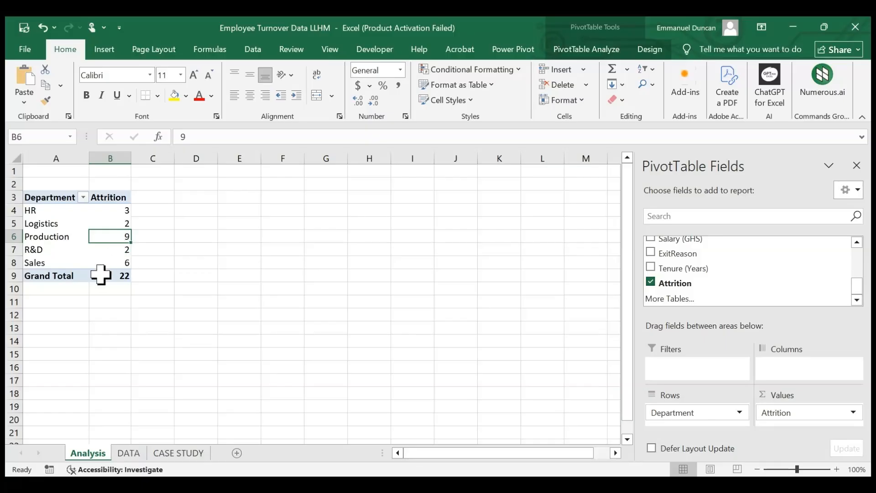
pyautogui.click(116, 223)
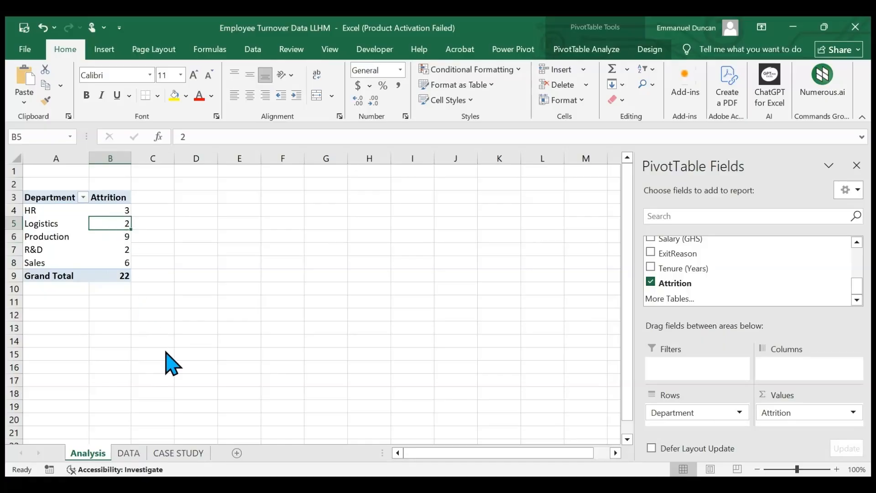
pyautogui.click(305, 348)
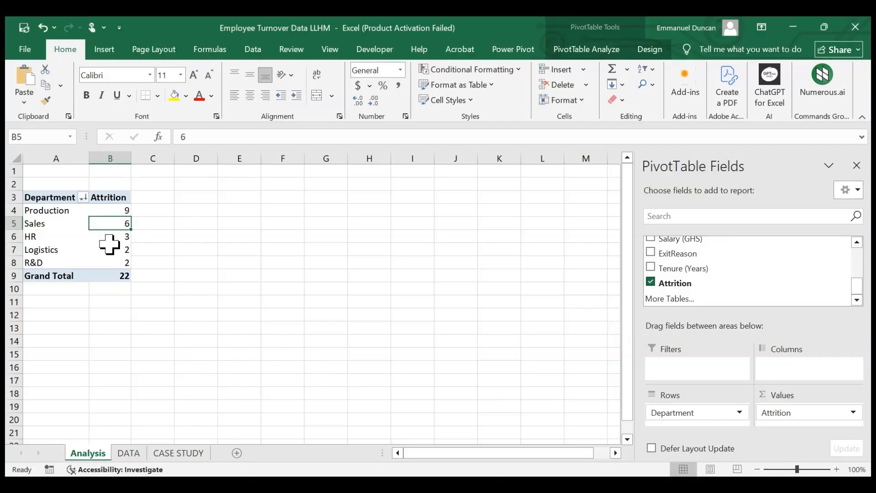
pyautogui.click(86, 235)
pyautogui.click(101, 235)
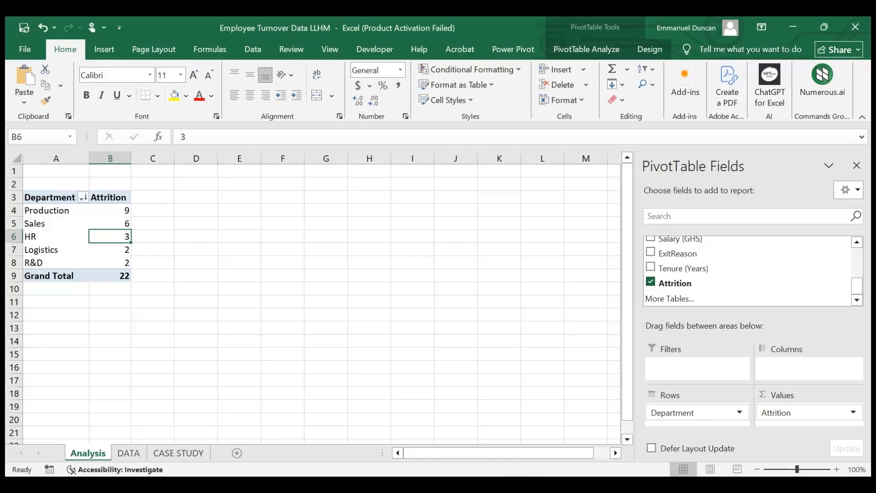
pyautogui.click(307, 481)
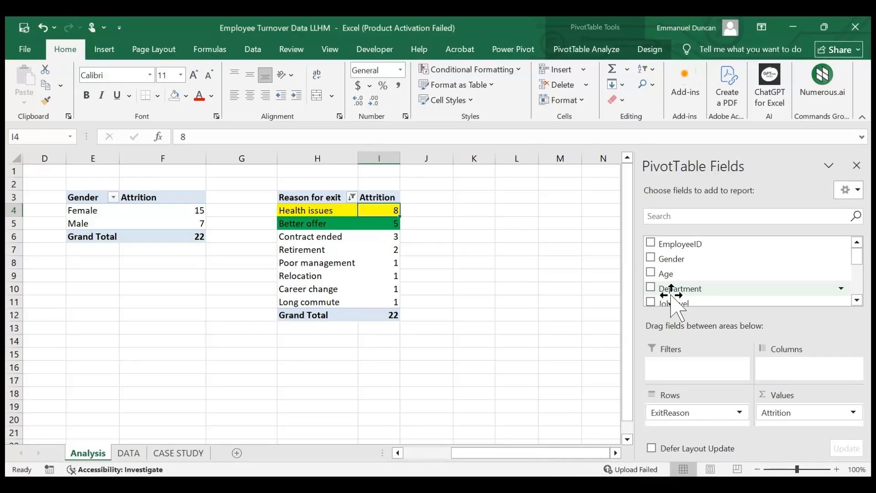
# - Add Department as a report filter to the reason-for-exit pivot table
pyautogui.moveTo(671, 294); pyautogui.dragTo(678, 371)
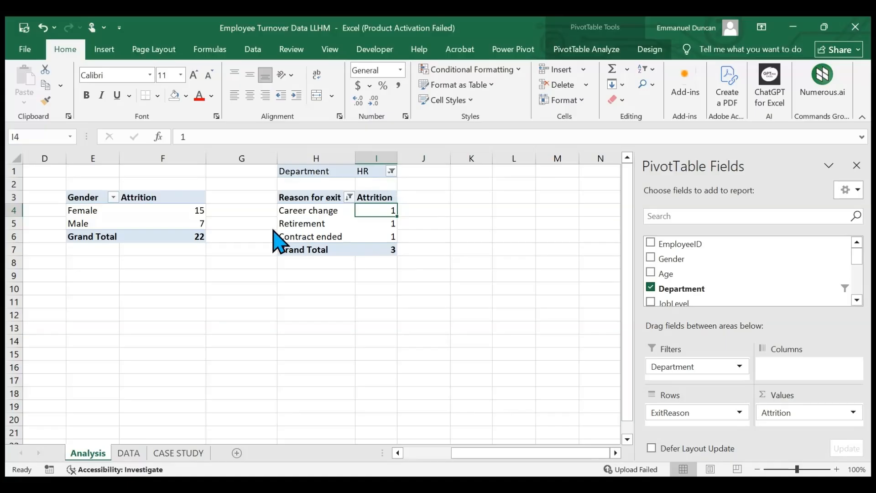
pyautogui.click(337, 349)
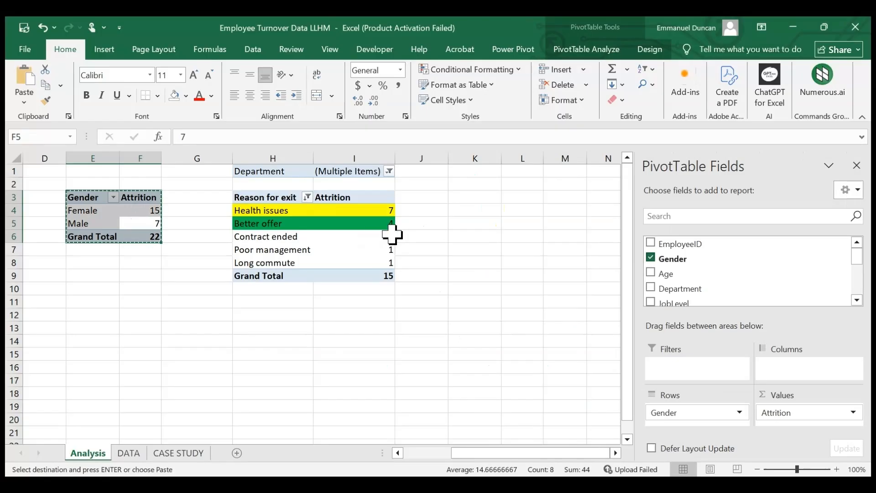
# - Paste a copy of the gender attrition pivot table at K3 and remove Gender from the copy's rows
pyautogui.click(462, 201)
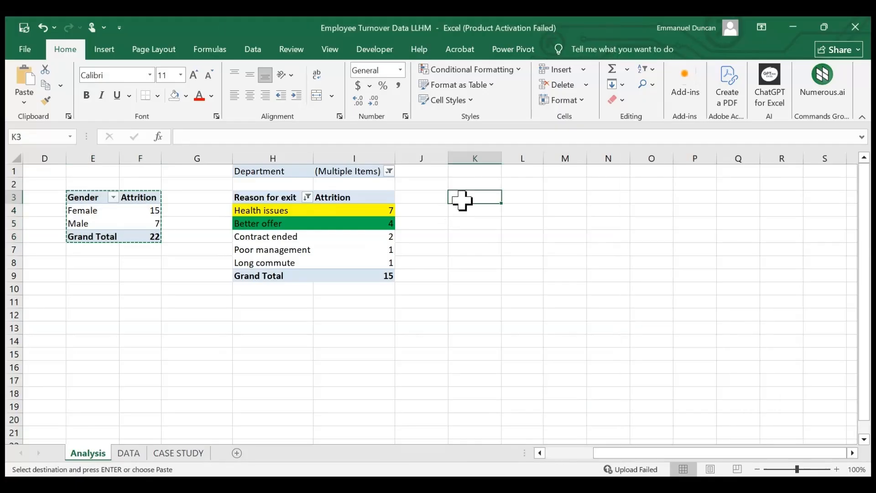
pyautogui.write('Gender\tAttrition Female\t15 Male\t7 Grand Total\t22')
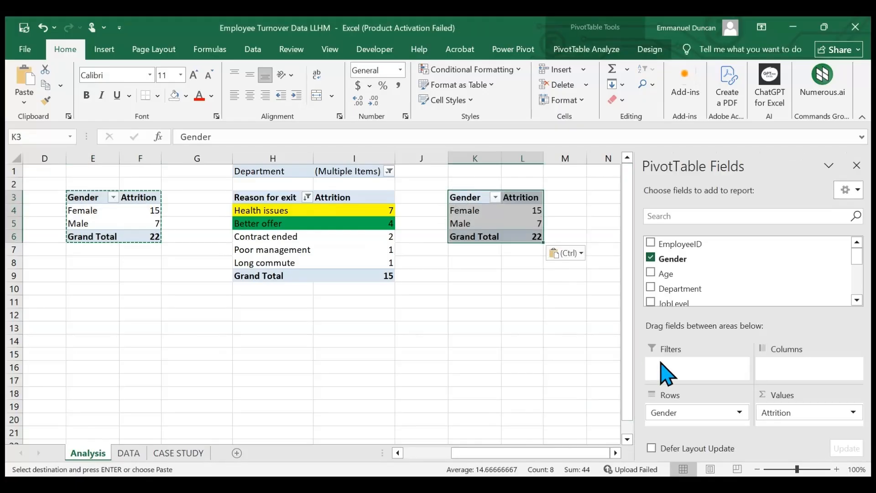
pyautogui.moveTo(677, 412); pyautogui.dragTo(558, 335)
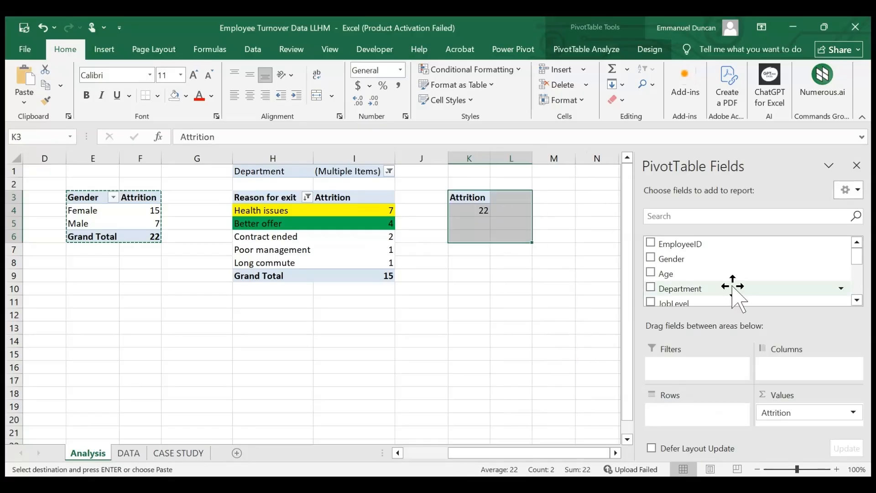
# - Add Tenure (Years) to the rows of the pivot table at K3 and group it into two-year bands from 1-2 to 9-10
pyautogui.moveTo(864, 262); pyautogui.dragTo(866, 329)
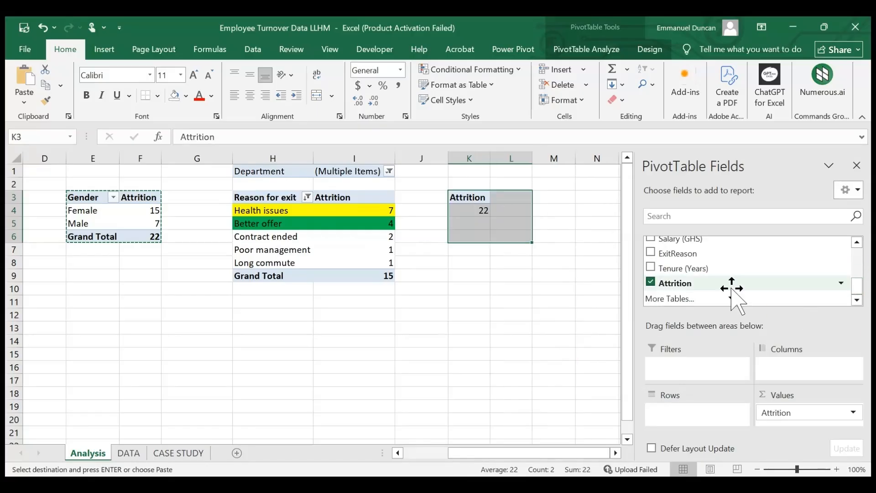
pyautogui.moveTo(712, 272); pyautogui.dragTo(698, 413)
pyautogui.click(477, 244)
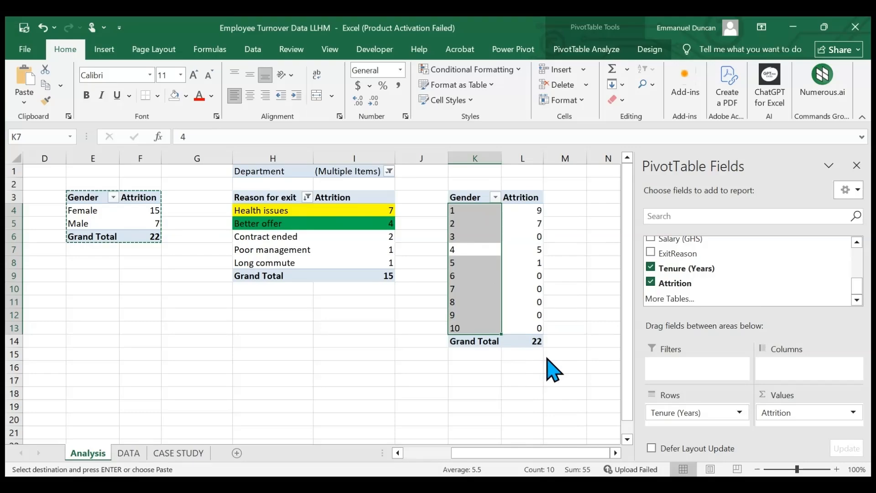
pyautogui.press('Escape')
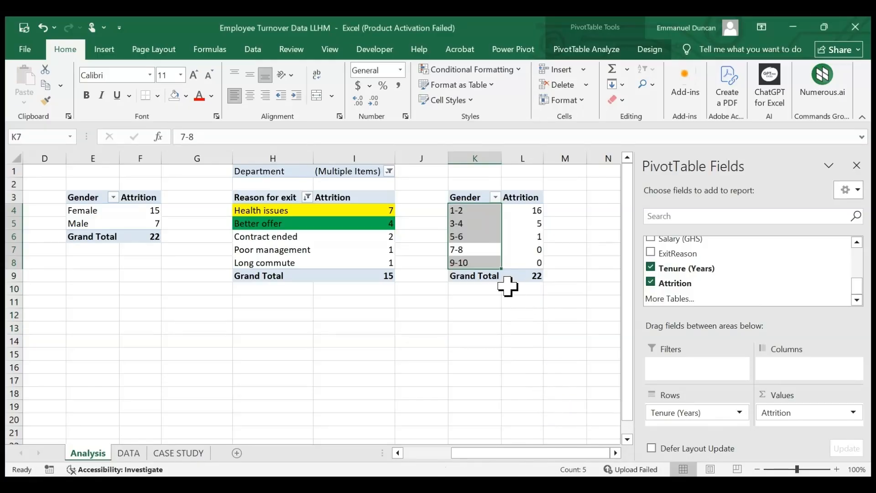
pyautogui.click(505, 287)
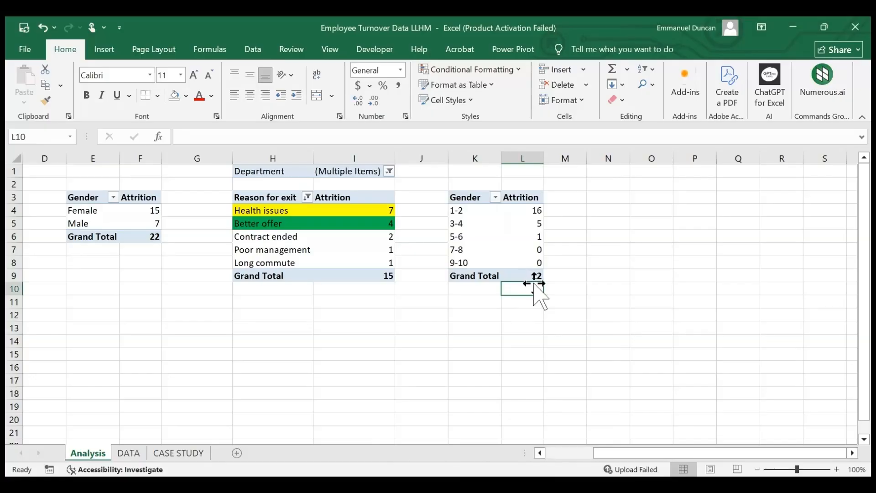
# - Rename the row header of the tenure-band pivot table in K3 to Tenure
pyautogui.click(525, 251)
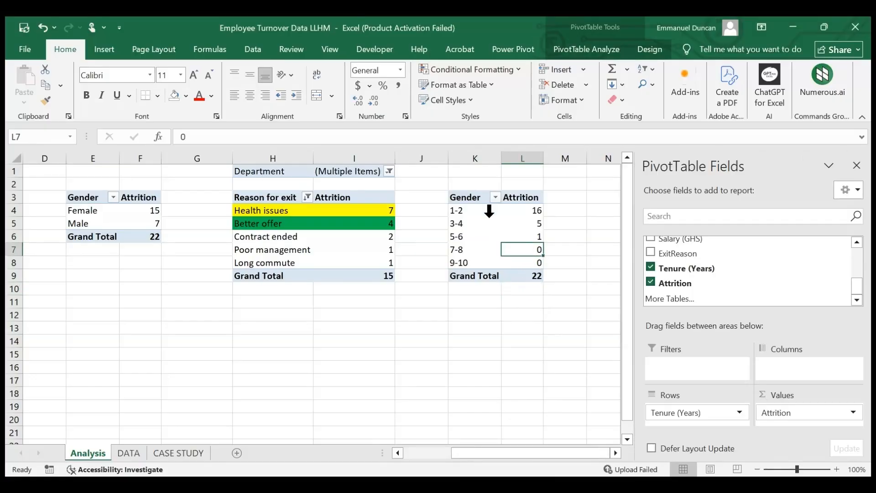
pyautogui.click(472, 199)
pyautogui.write('Tenure')
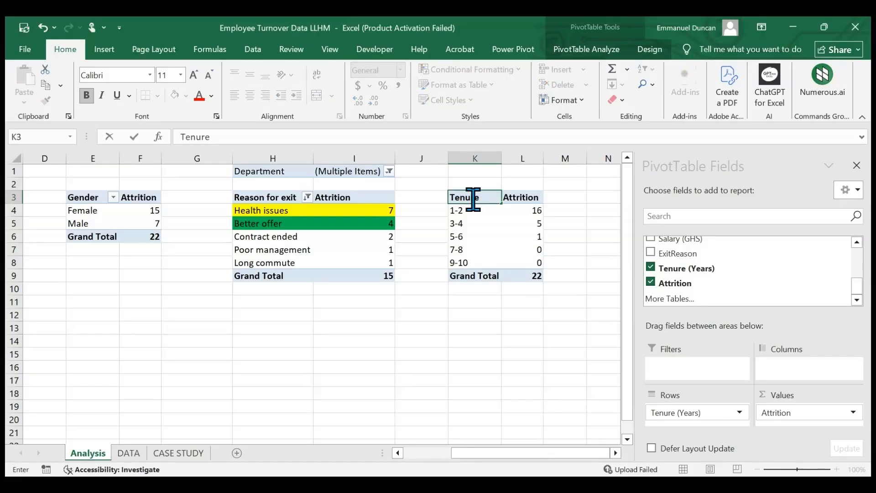
pyautogui.press('Return')
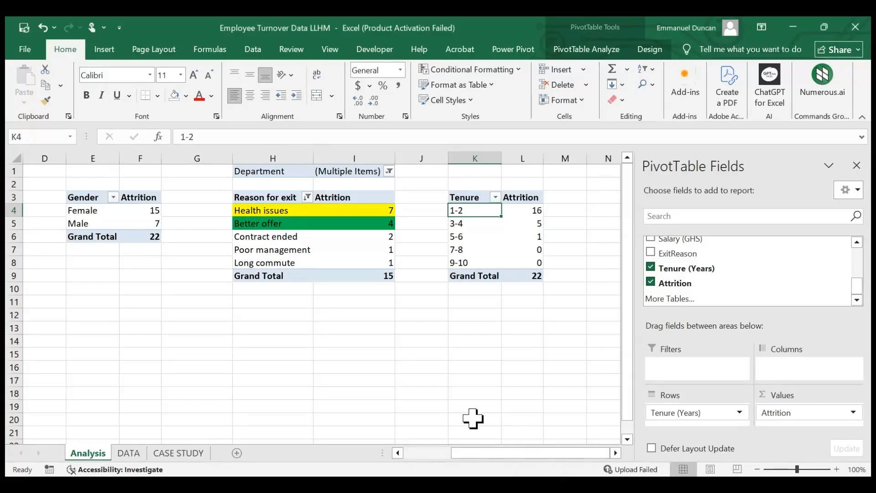
# - Paste a copy of the whole tenure pivot table at H14, below the reason-for-exit pivot table
pyautogui.click(475, 249)
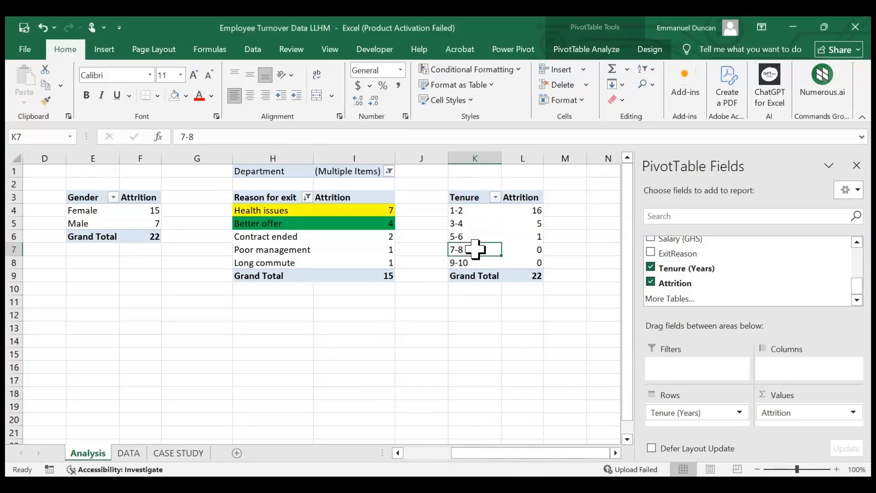
pyautogui.hotkey('ctrl', 'a')
pyautogui.hotkey('ctrl', 'c')
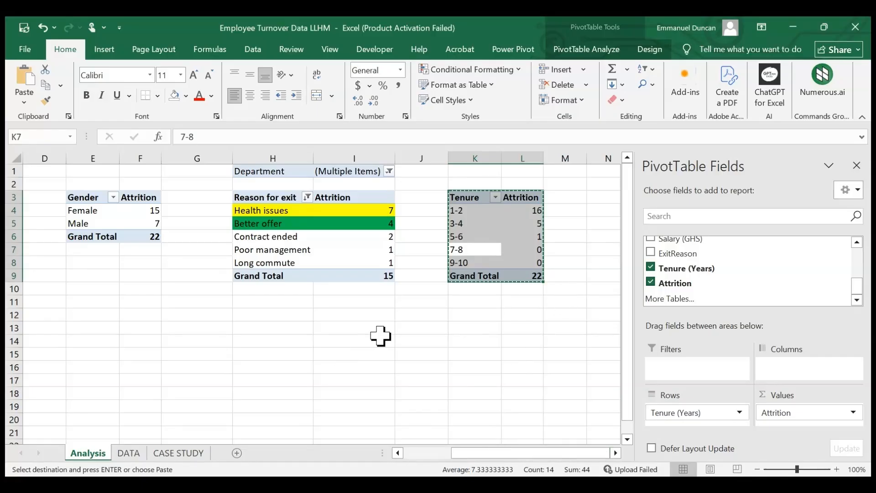
pyautogui.click(275, 345)
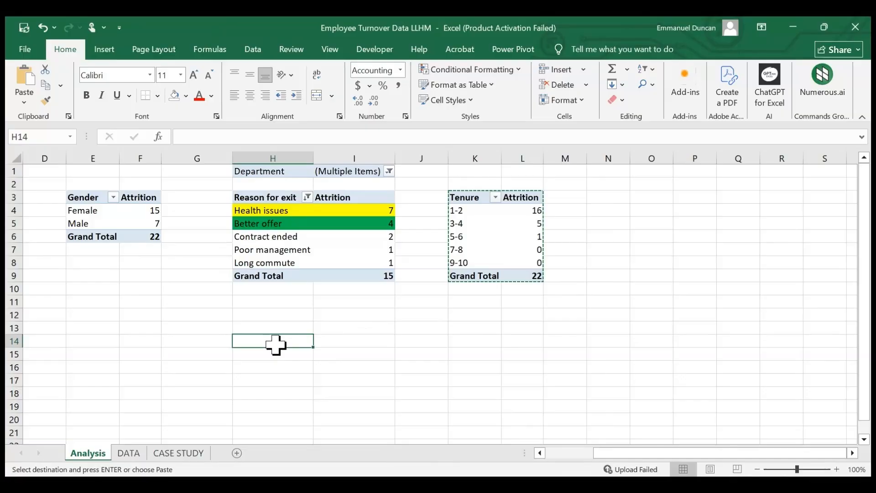
pyautogui.hotkey('ctrl', 'v')
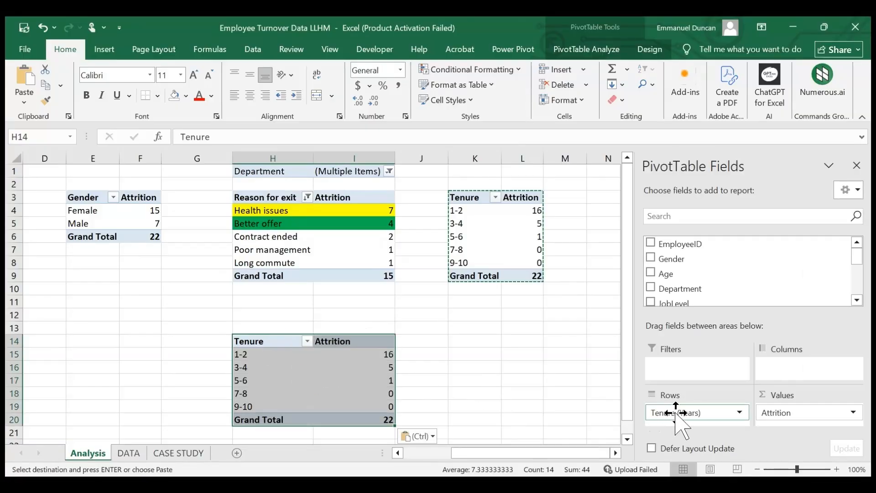
# - Rebuild the H14 pivot table with ExitReason as rows and Sum of Salary (GHS) as values, filtering out the "-" reason
pyautogui.moveTo(676, 412); pyautogui.dragTo(596, 374)
pyautogui.moveTo(860, 264); pyautogui.dragTo(861, 297)
pyautogui.moveTo(719, 255); pyautogui.dragTo(627, 363)
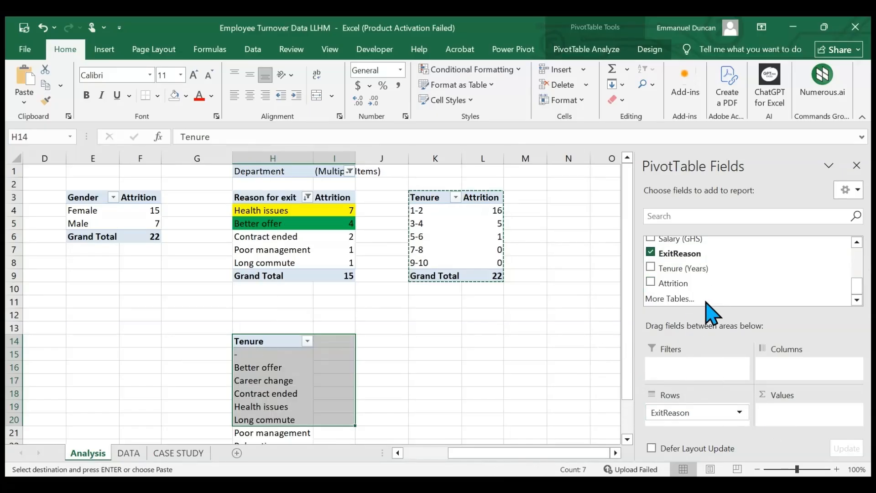
pyautogui.moveTo(727, 243); pyautogui.dragTo(788, 412)
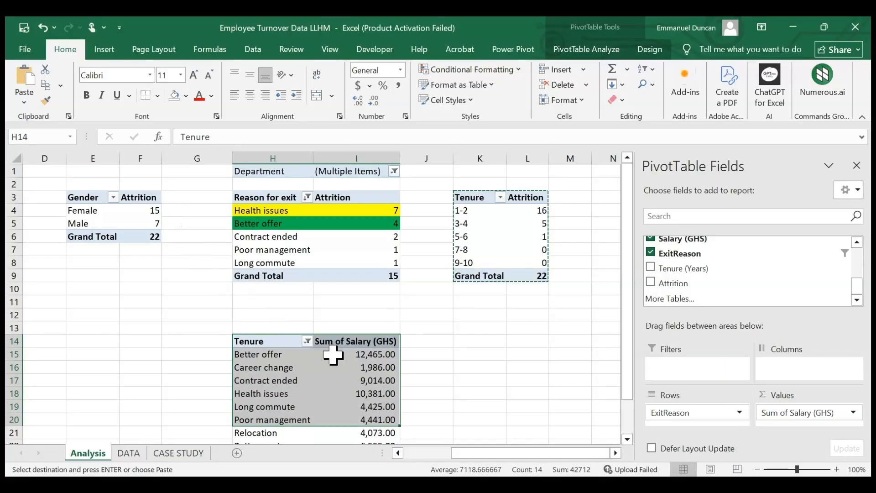
# - Rename the row header of the salary pivot table in H14 to Reasons
pyautogui.click(283, 343)
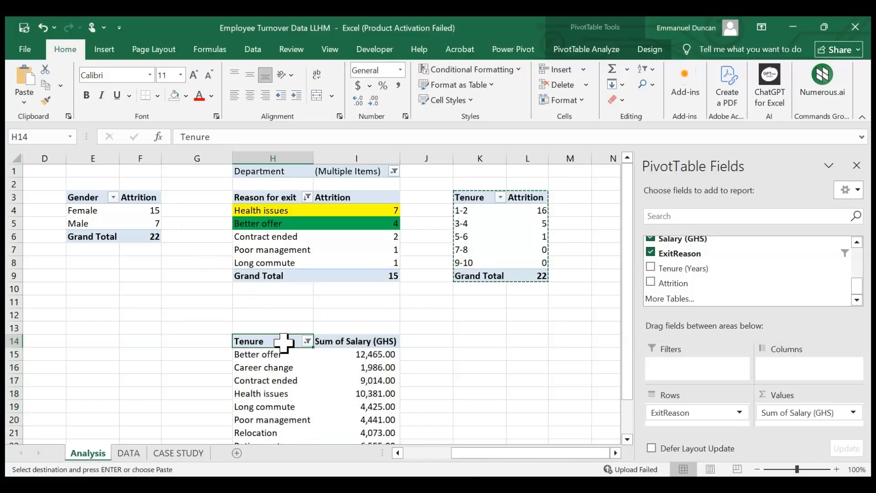
pyautogui.write('Re')
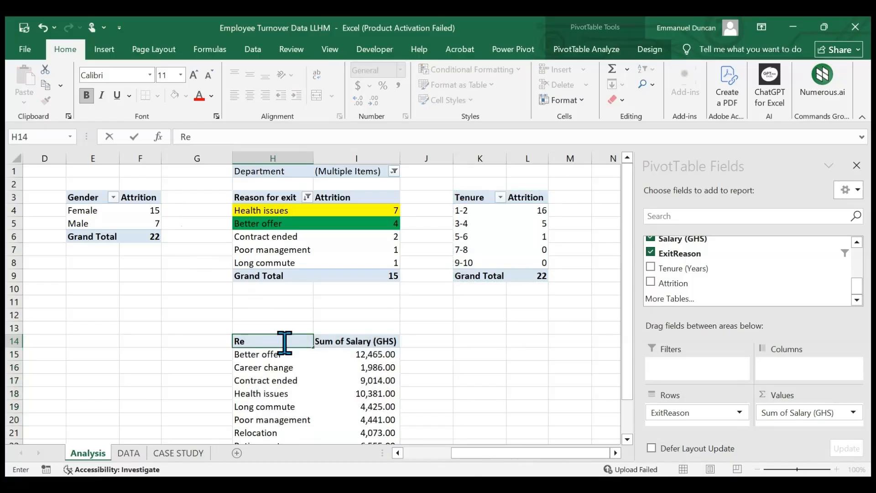
pyautogui.write('asons')
pyautogui.press('Return')
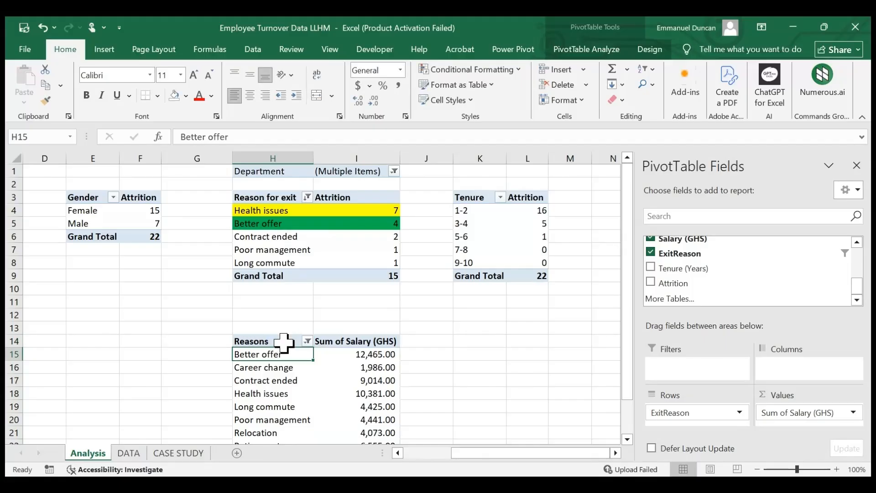
# - Add Attrition as a second value field, summed, beside Sum of Salary (GHS) in the Reasons pivot table
pyautogui.scroll(-3, 284, 343)
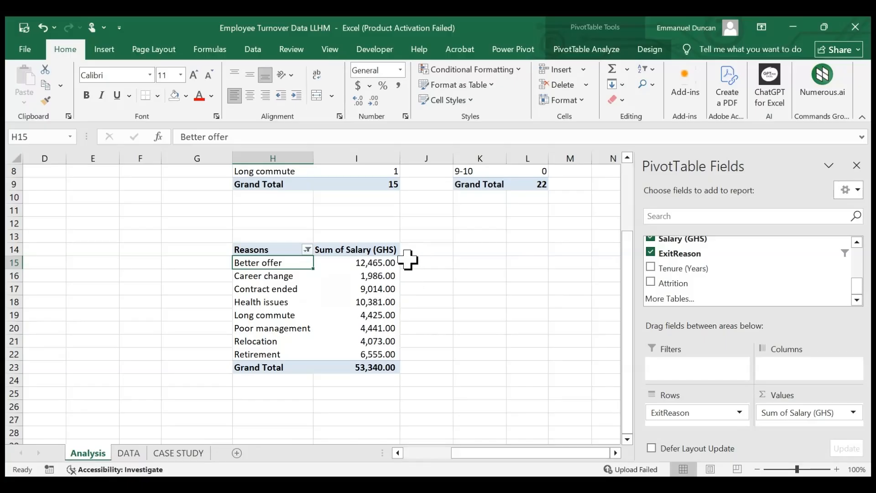
pyautogui.click(381, 275)
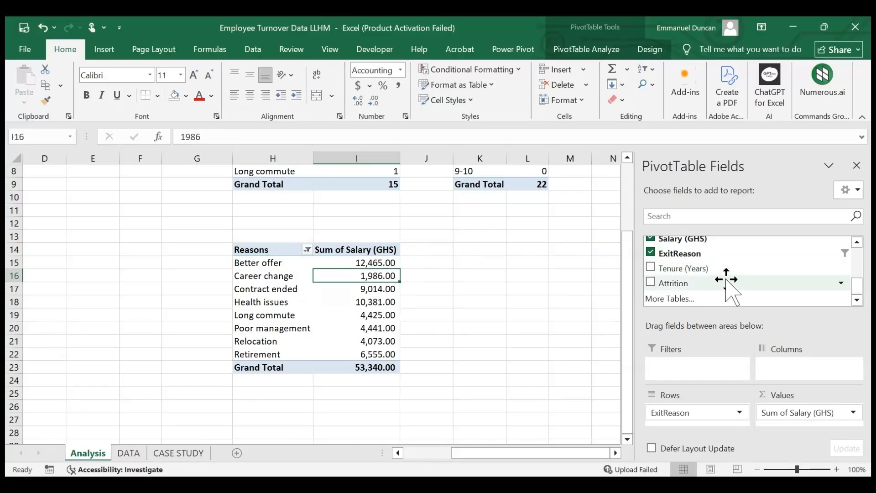
pyautogui.moveTo(713, 283); pyautogui.dragTo(798, 415)
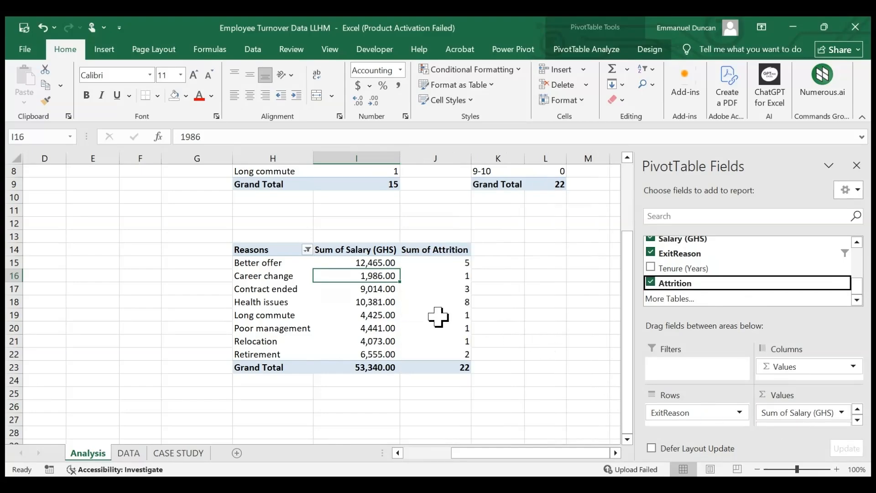
# - Enter the heading Average in K14 and the formula =I15/J15 in K15 beside the Reasons pivot table
pyautogui.doubleClick(497, 248)
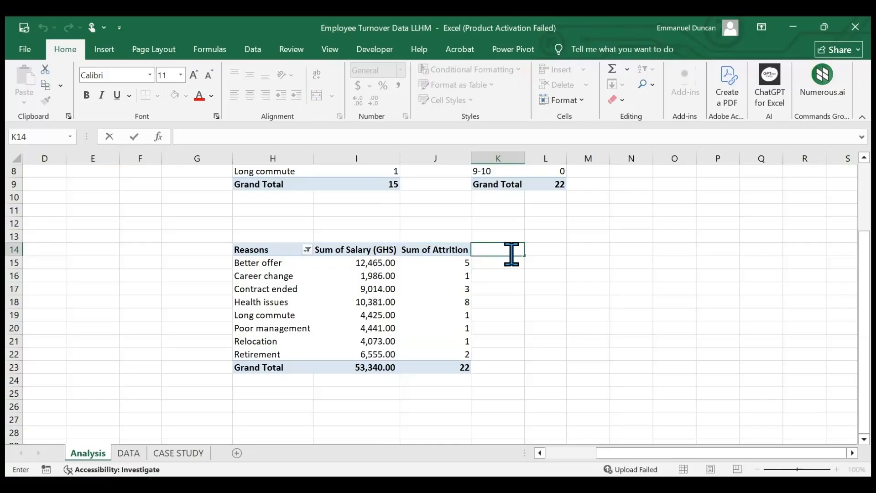
pyautogui.write('Average')
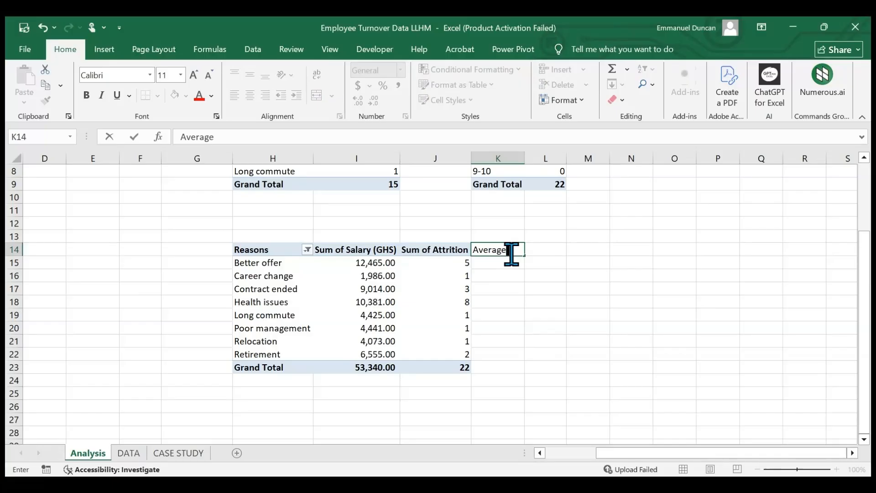
pyautogui.press('Return')
pyautogui.write('=')
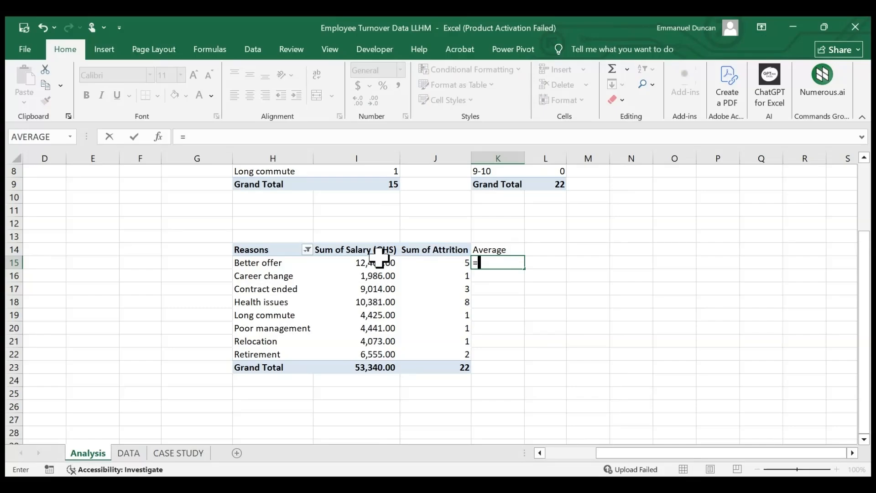
pyautogui.click(379, 262)
pyautogui.write('/')
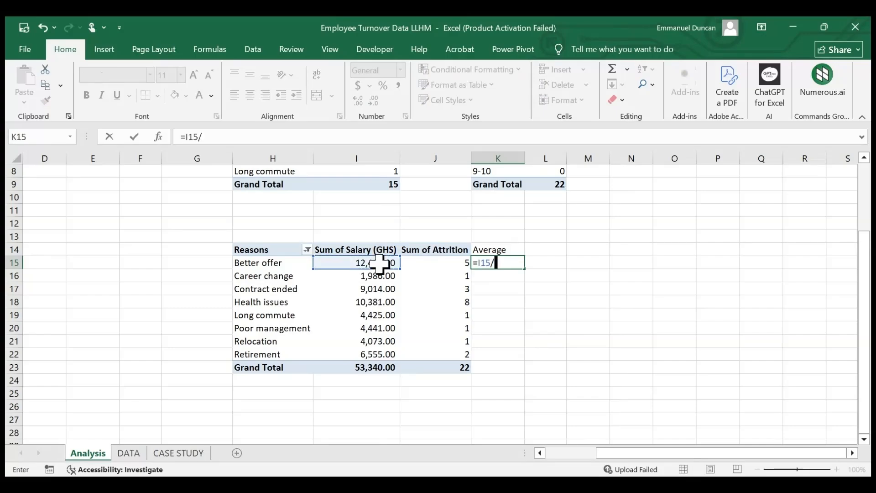
pyautogui.click(421, 269)
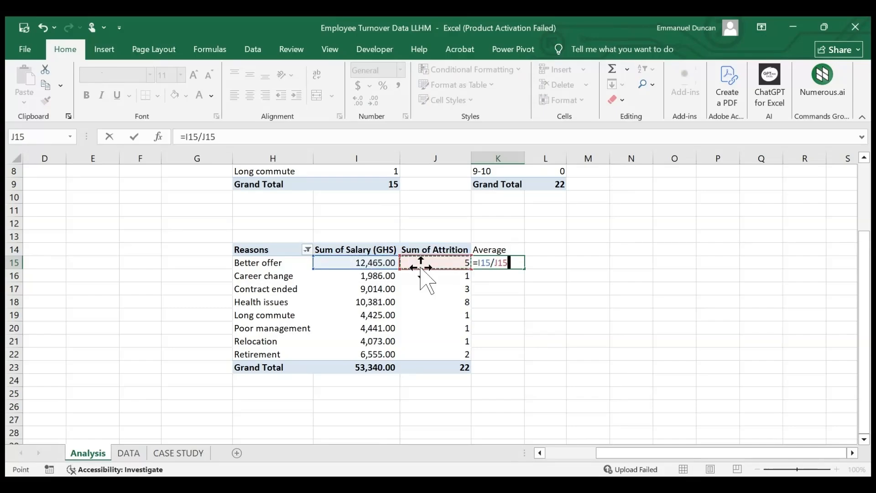
pyautogui.press('Return')
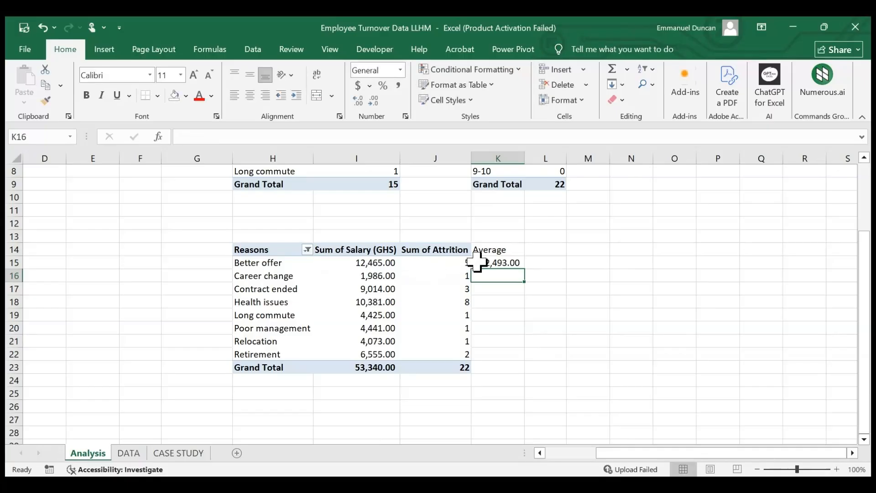
# - Fill the average formula from K15 down to K22 for all exit reasons
pyautogui.click(506, 263)
pyautogui.moveTo(525, 269); pyautogui.dragTo(514, 357)
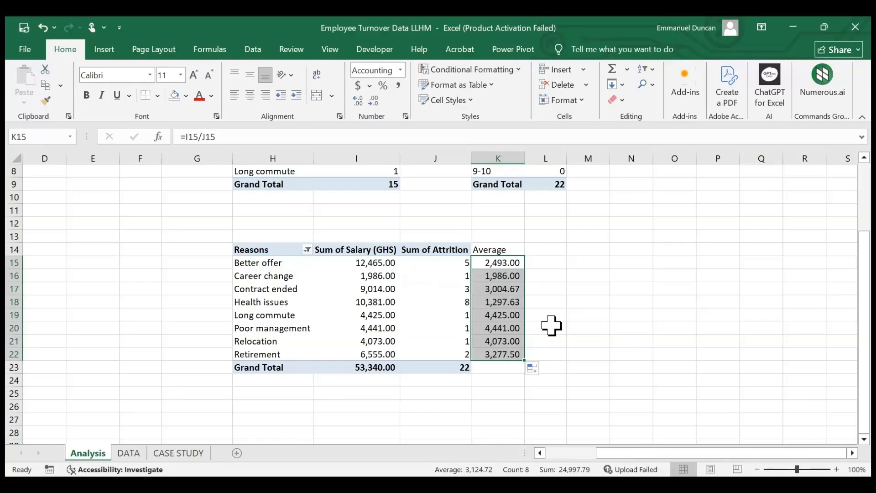
pyautogui.click(551, 325)
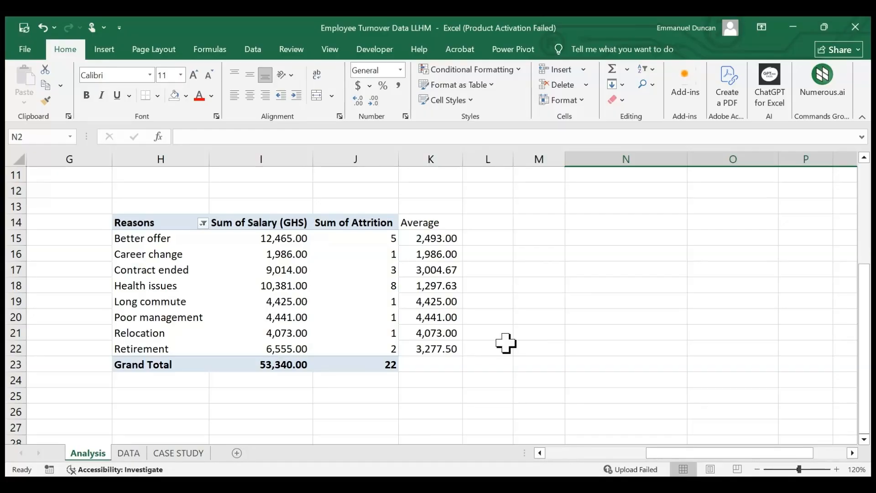
# - Paste a copy of the whole tenure pivot table at N3
pyautogui.scroll(3, 506, 343)
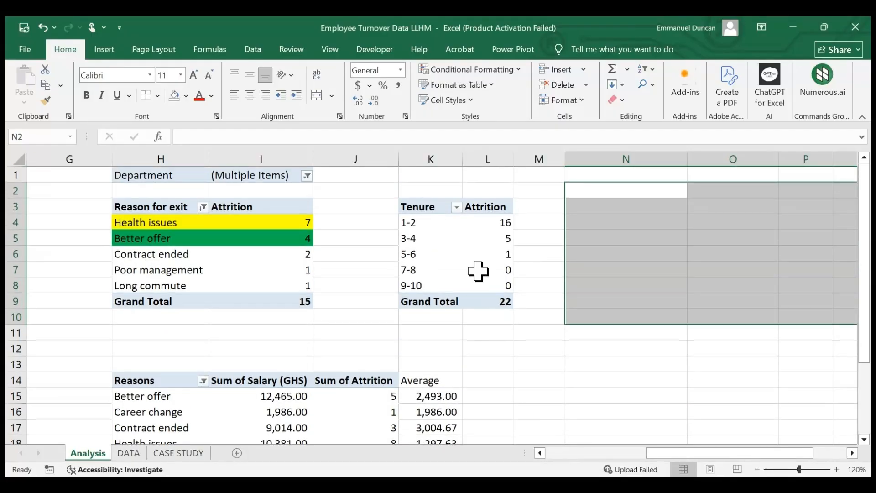
pyautogui.click(477, 271)
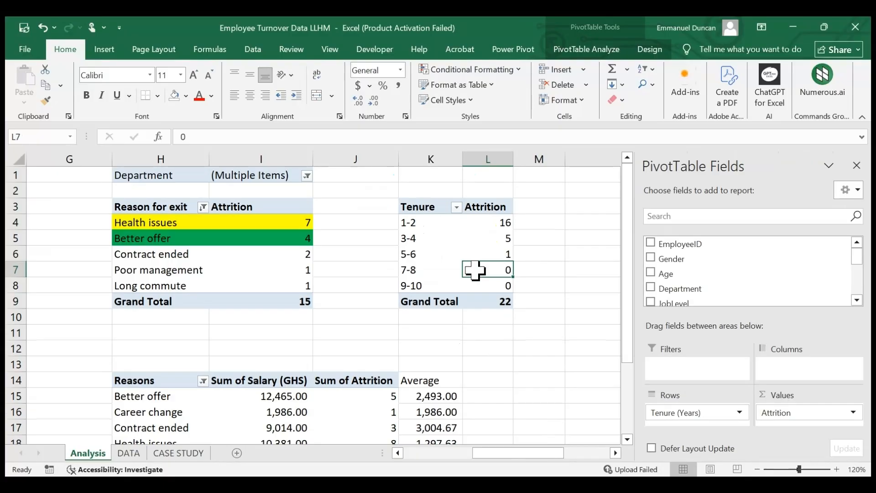
pyautogui.hotkey('ctrl', 'a')
pyautogui.hotkey('ctrl', 'c')
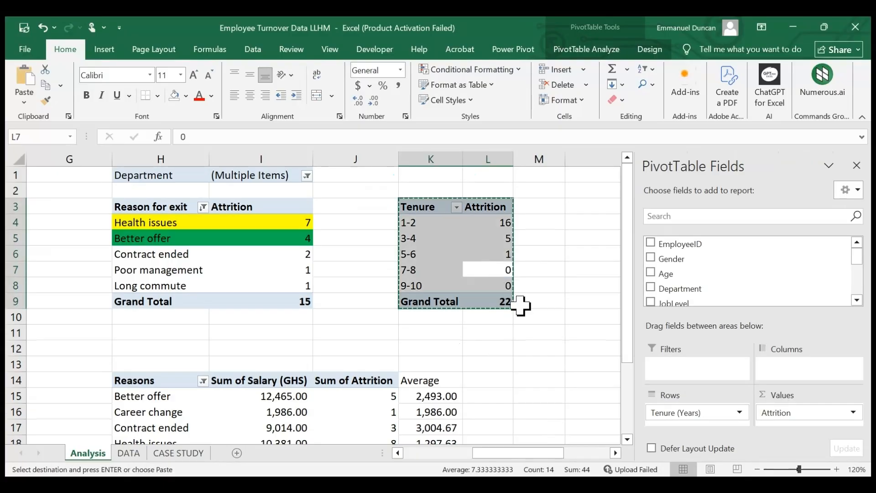
pyautogui.click(585, 208)
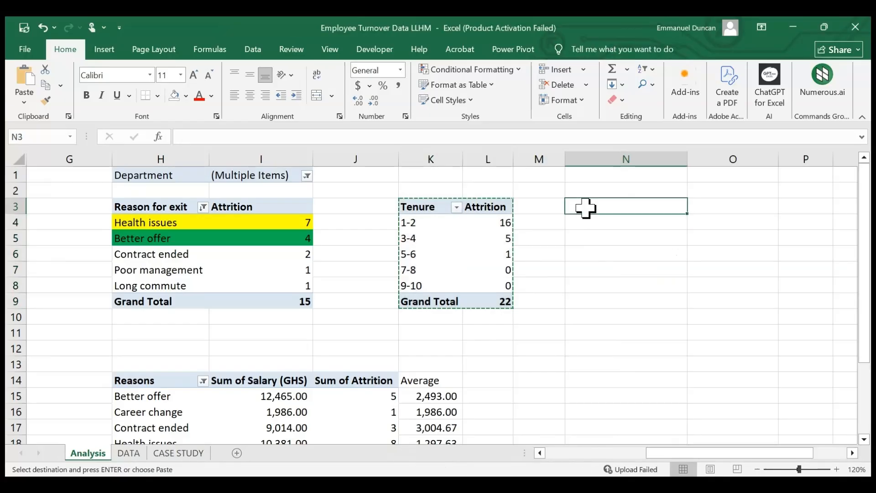
pyautogui.hotkey('ctrl', 'v')
# - Replace Tenure (Years) with Department in the N3 pivot table's rows and add Gender as its columns
pyautogui.moveTo(542, 463); pyautogui.dragTo(586, 464)
pyautogui.moveTo(686, 413); pyautogui.dragTo(617, 321)
pyautogui.moveTo(681, 290); pyautogui.dragTo(687, 414)
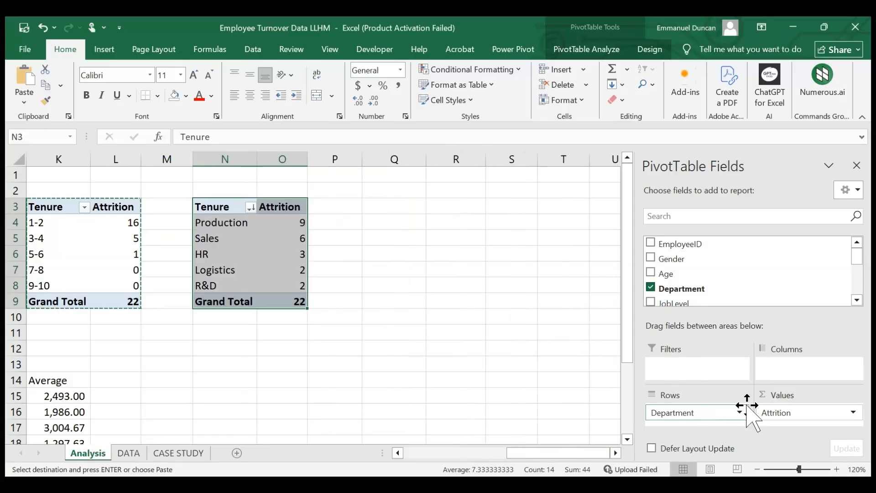
pyautogui.moveTo(694, 258); pyautogui.dragTo(797, 369)
# - Replace Attrition with Salary (GHS) in the N3 pivot table's values and summarize it by Average
pyautogui.moveTo(794, 413); pyautogui.dragTo(591, 349)
pyautogui.moveTo(857, 266); pyautogui.dragTo(864, 308)
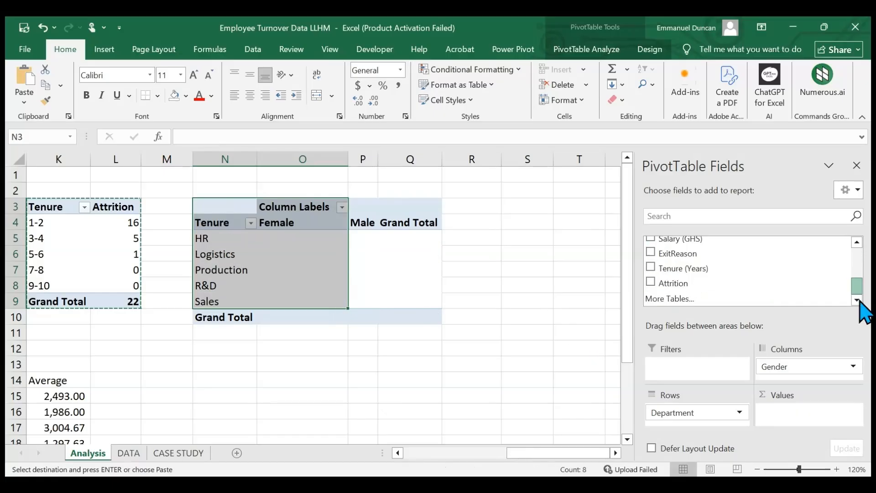
pyautogui.moveTo(718, 236); pyautogui.dragTo(817, 413)
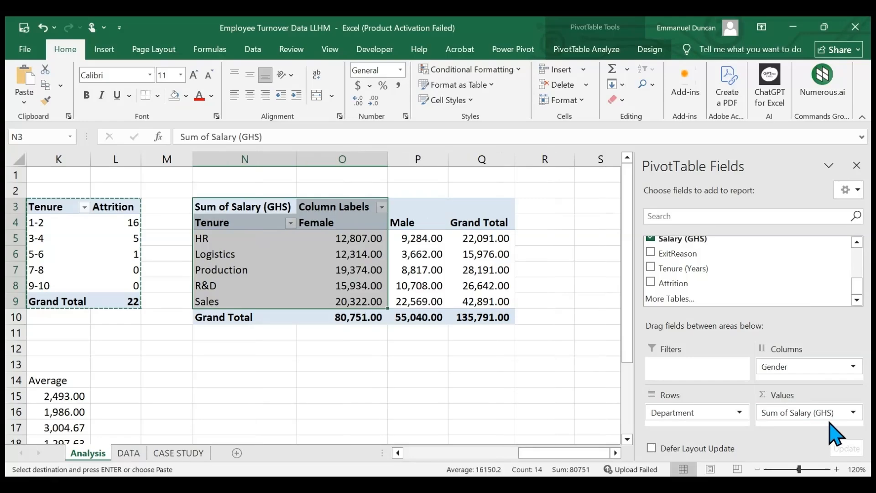
pyautogui.click(852, 416)
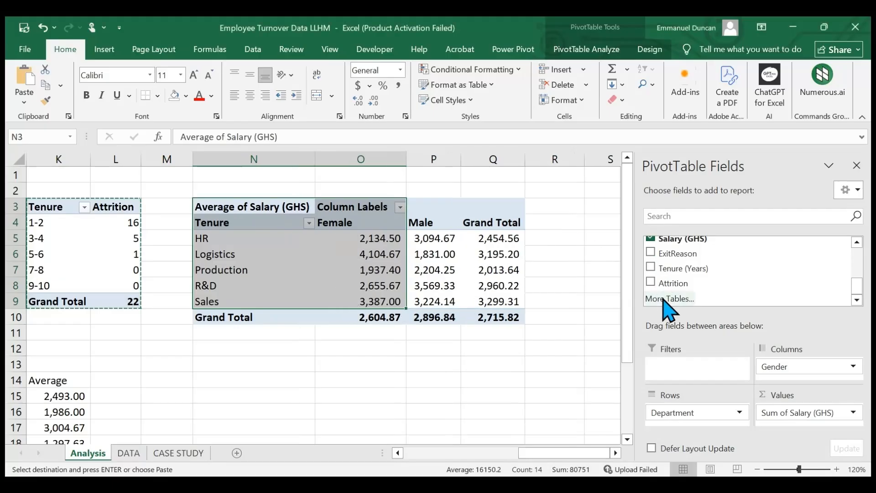
# - Rename the row header in N4 of the average salary pivot table to Departments
pyautogui.click(273, 224)
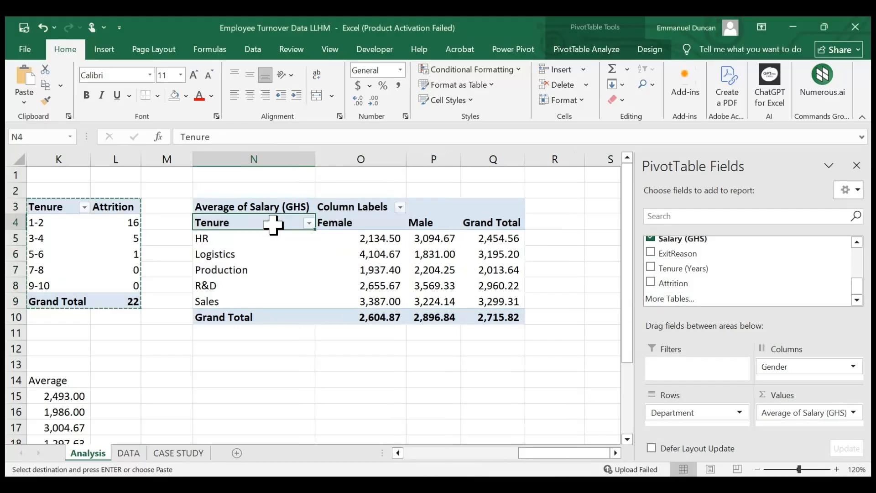
pyautogui.write('Dep')
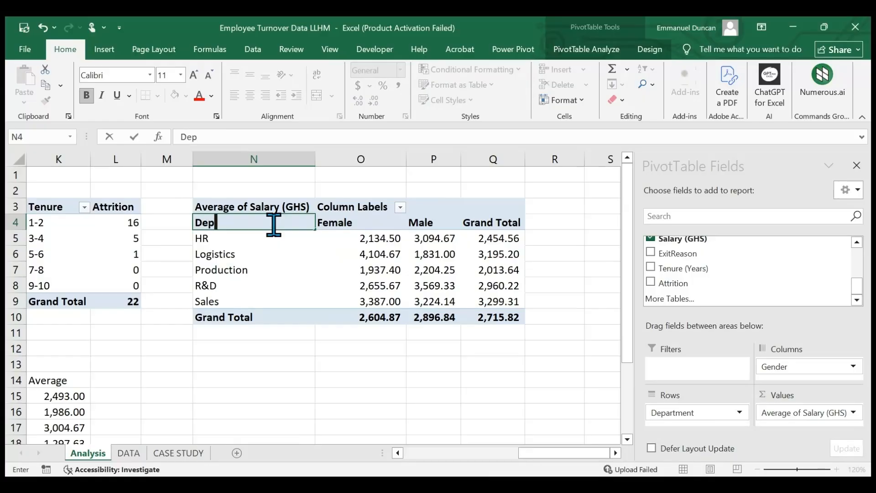
pyautogui.write('artments')
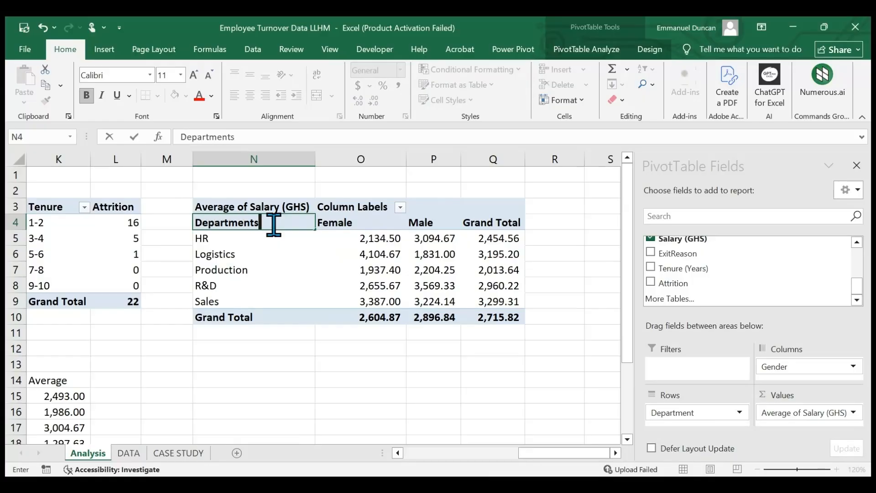
pyautogui.press('Return')
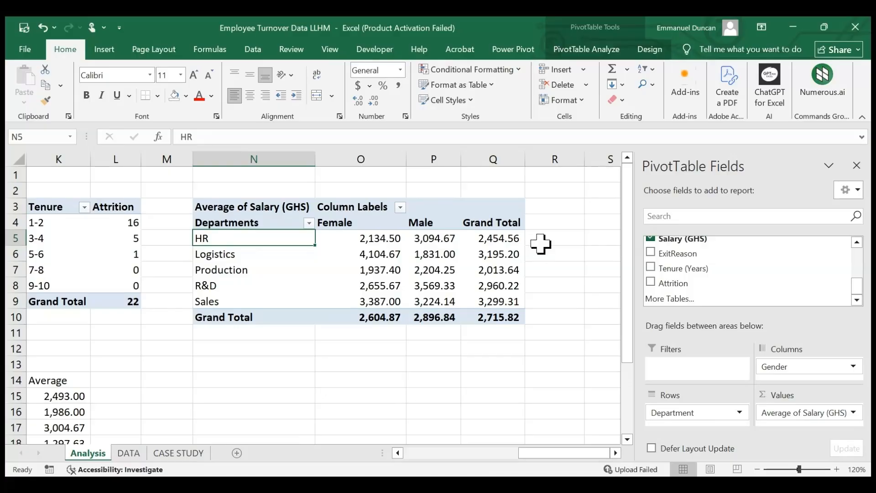
# - Add a GAP header in R4 and enter the HR pay gap formula =(P5-O5)/P5 in R5
pyautogui.click(545, 223)
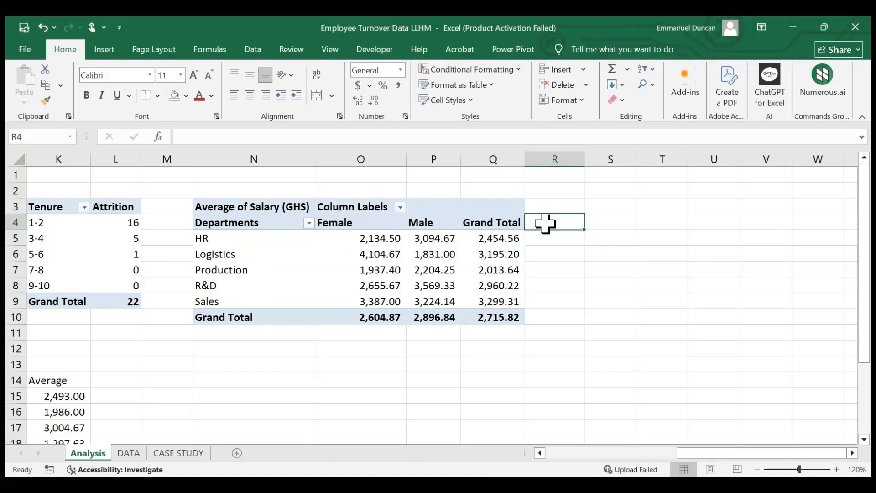
pyautogui.write('GAP')
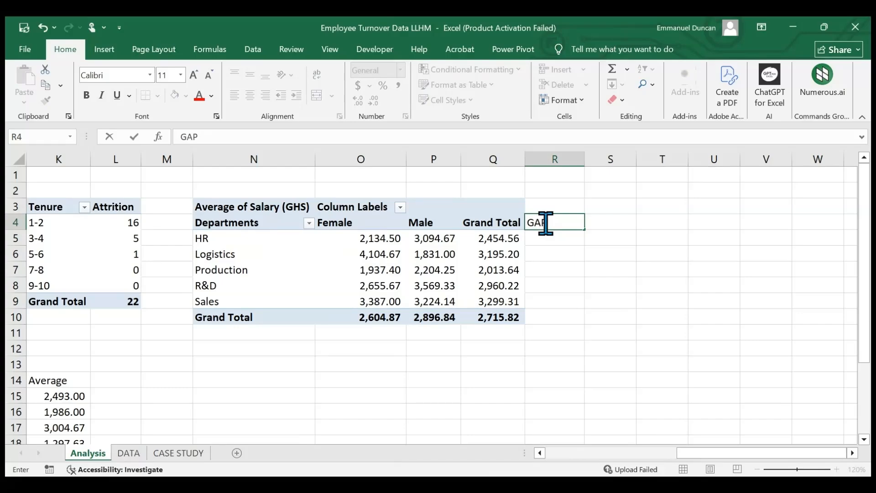
pyautogui.press('Return')
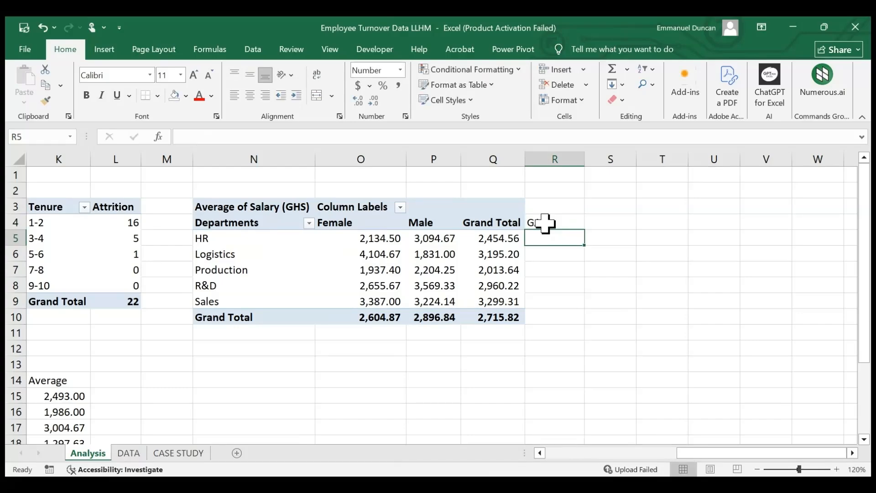
pyautogui.write('=(')
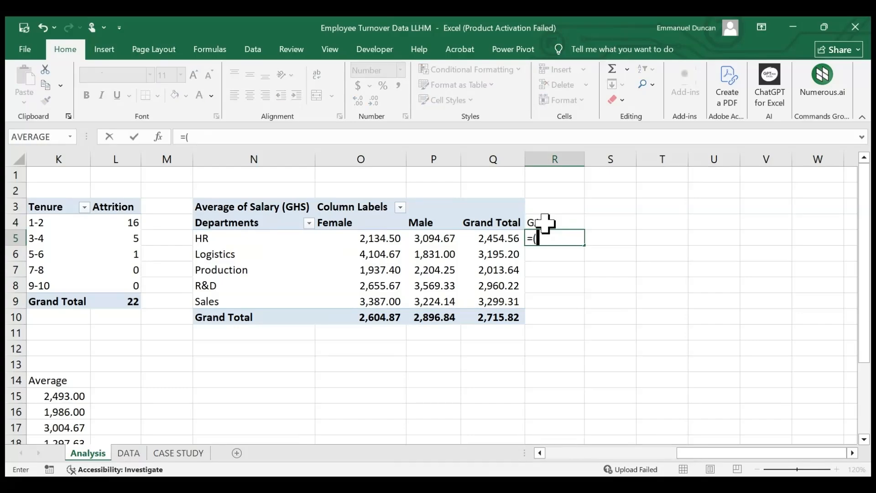
pyautogui.click(445, 241)
pyautogui.write('-')
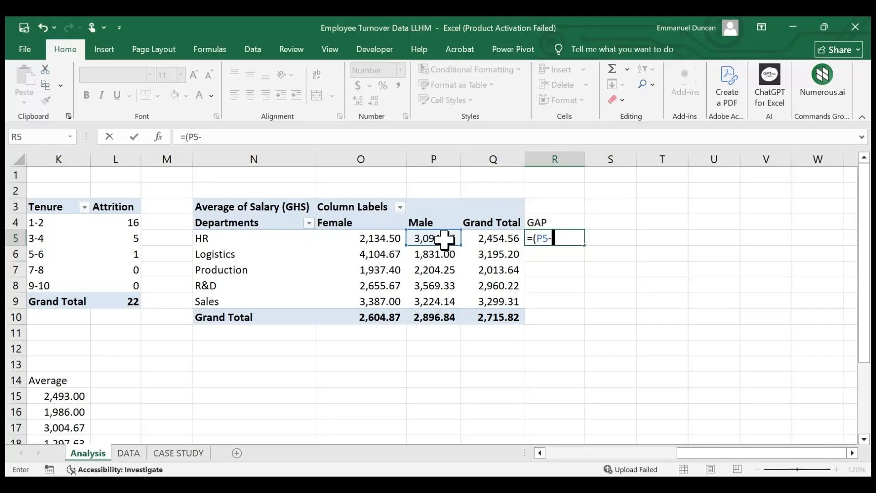
pyautogui.click(387, 236)
pyautogui.write(')/')
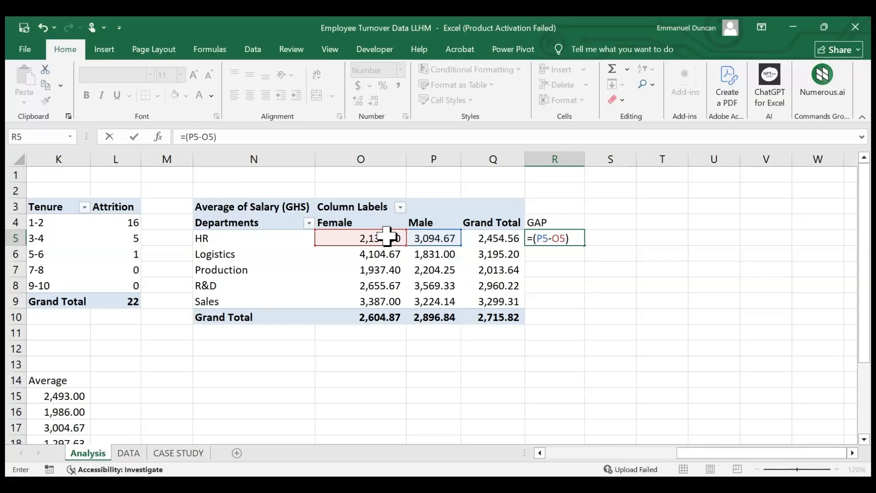
pyautogui.click(431, 238)
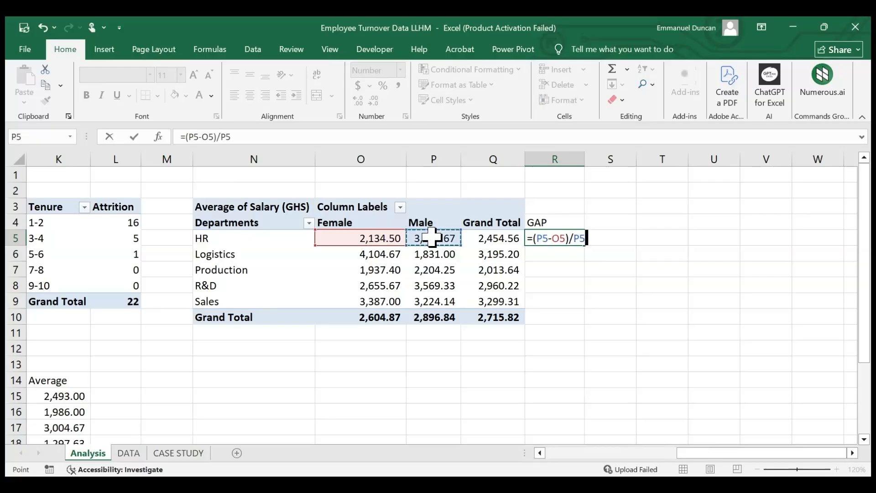
pyautogui.press('Return')
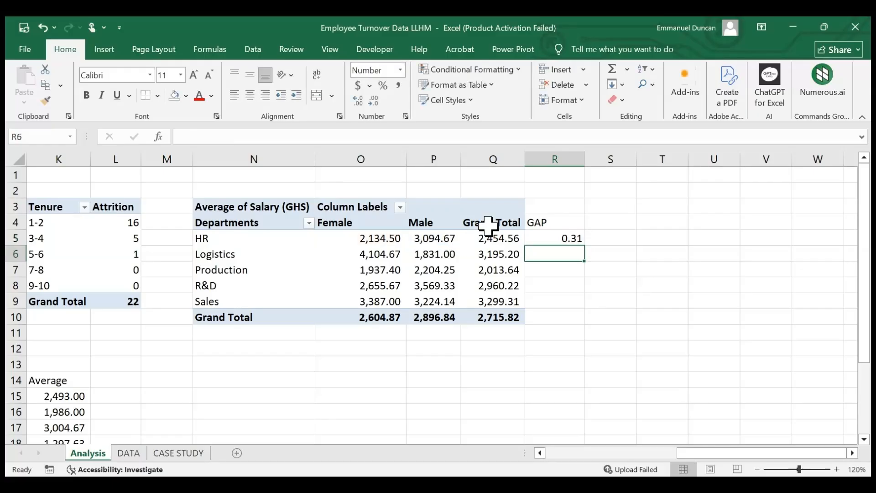
# - Fill the gap formula from R5 down to R9 for all departments
pyautogui.click(557, 239)
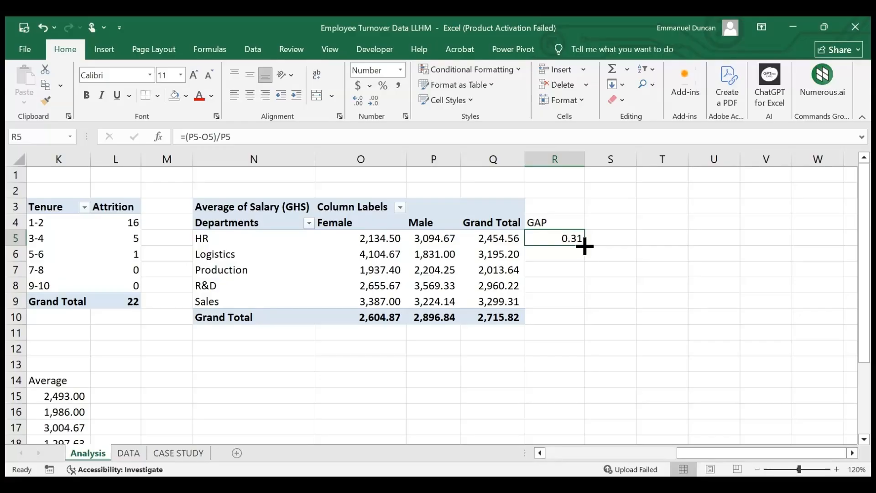
pyautogui.moveTo(584, 245); pyautogui.dragTo(581, 304)
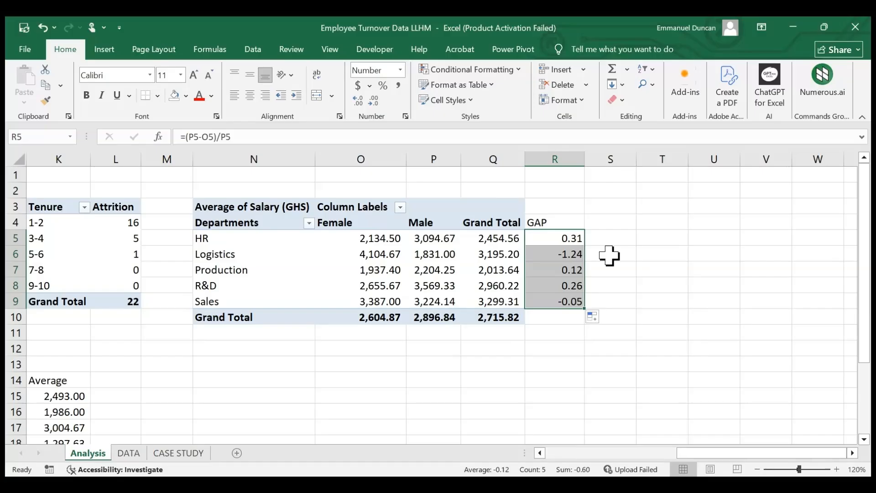
pyautogui.click(579, 285)
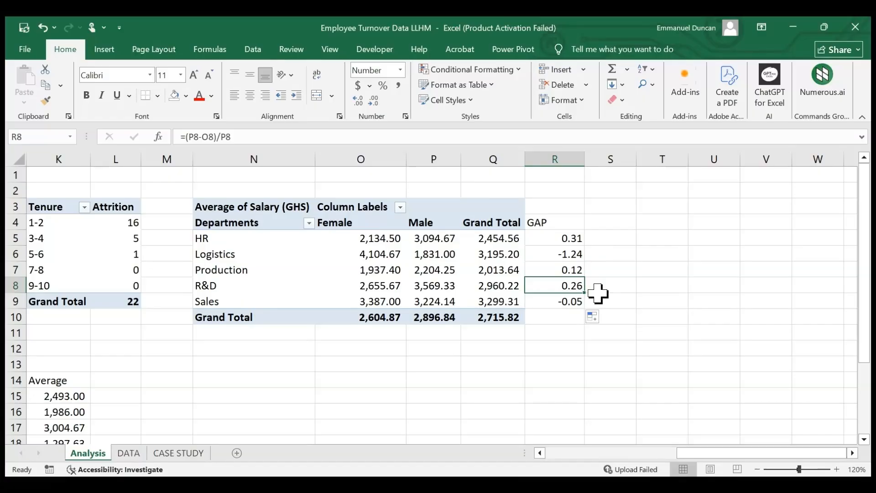
# - Add Attrition as a filter to the average salary pivot table and set it to 0
pyautogui.click(416, 272)
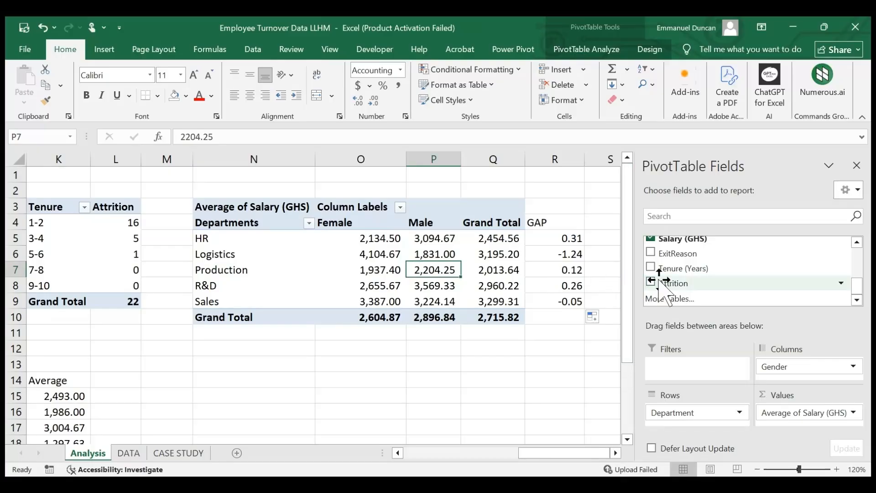
pyautogui.moveTo(659, 283); pyautogui.dragTo(688, 378)
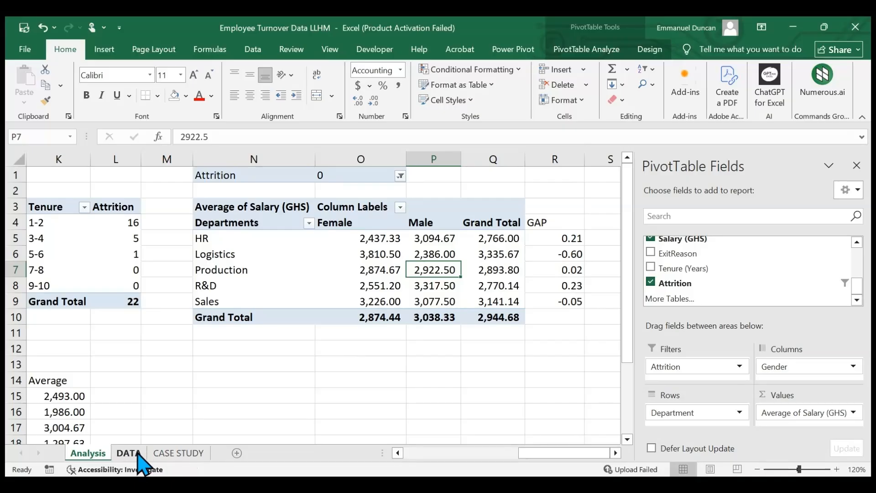
# - Examine how the Attrition column marks active and exited employees on the DATA sheet, and return to the Analysis sheet
pyautogui.click(129, 453)
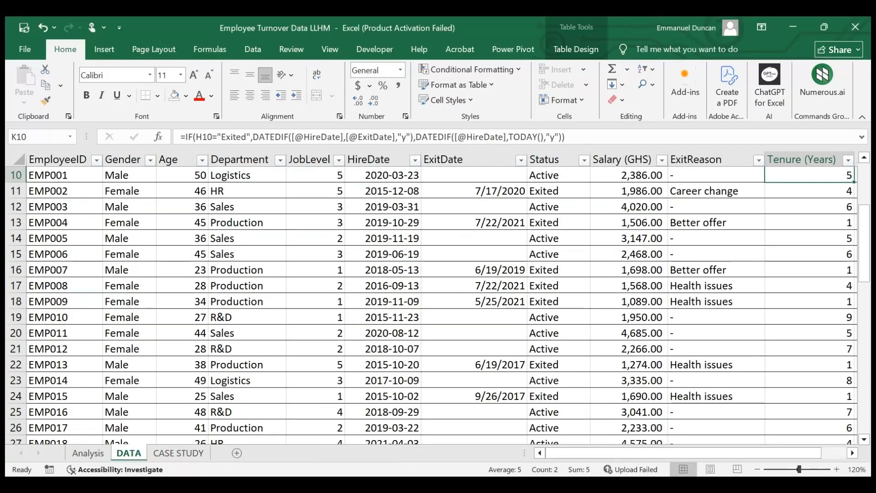
pyautogui.moveTo(652, 454); pyautogui.dragTo(746, 446)
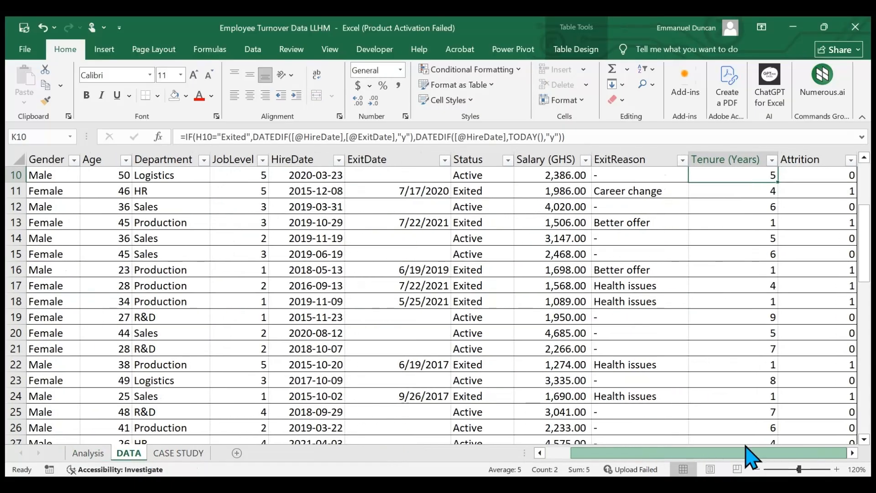
pyautogui.scroll(3, 798, 292)
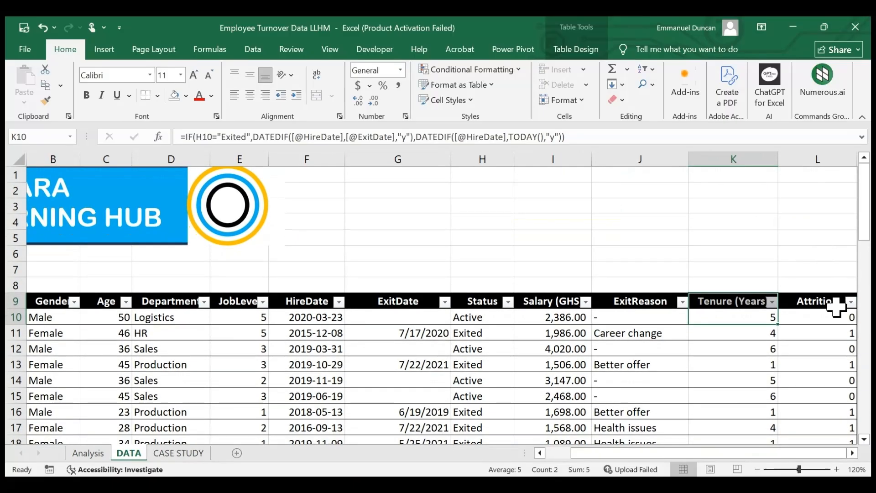
pyautogui.scroll(-3, 837, 306)
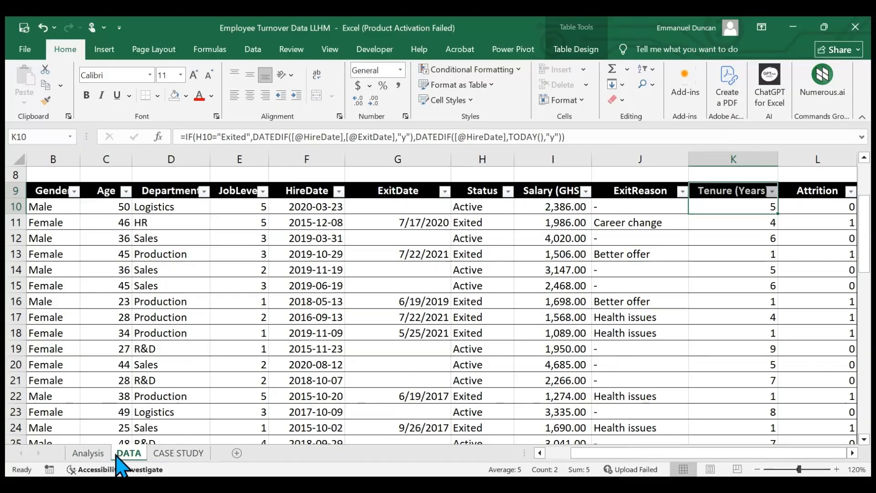
pyautogui.click(97, 455)
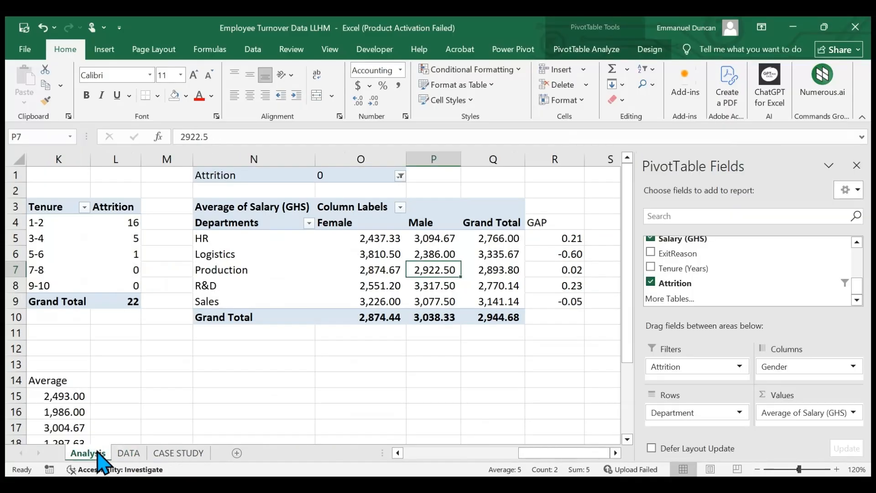
# - Change the average salary pivot table's Attrition filter to 1
pyautogui.doubleClick(389, 405)
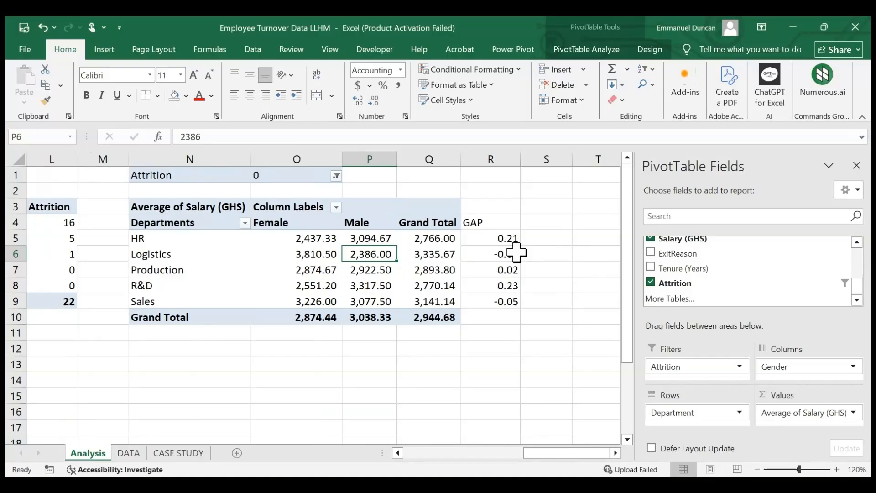
pyautogui.click(526, 253)
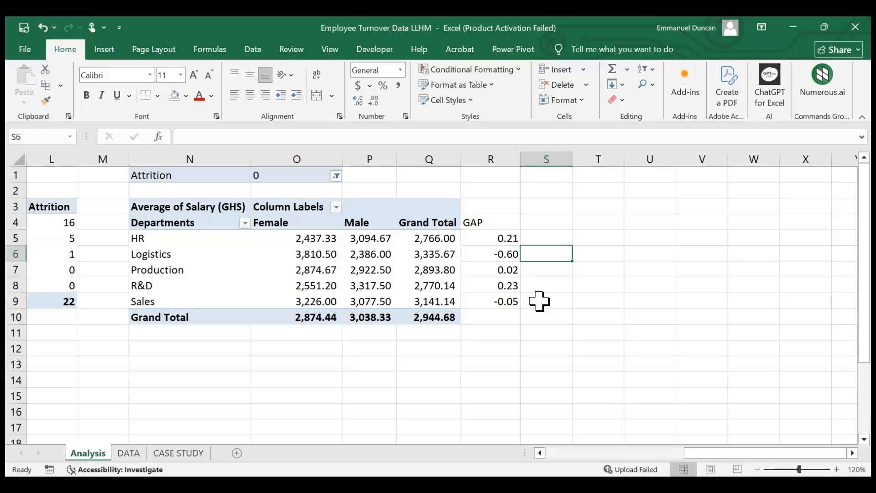
pyautogui.click(337, 175)
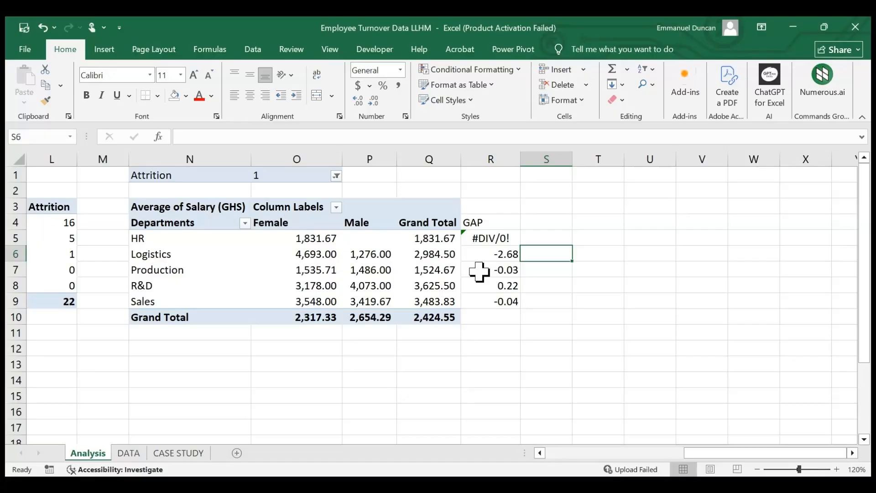
# - Add Gender as a filter to the pivot table of attrition and total employees by department, and set it to Male
pyautogui.hscroll(-5, 428, 368)
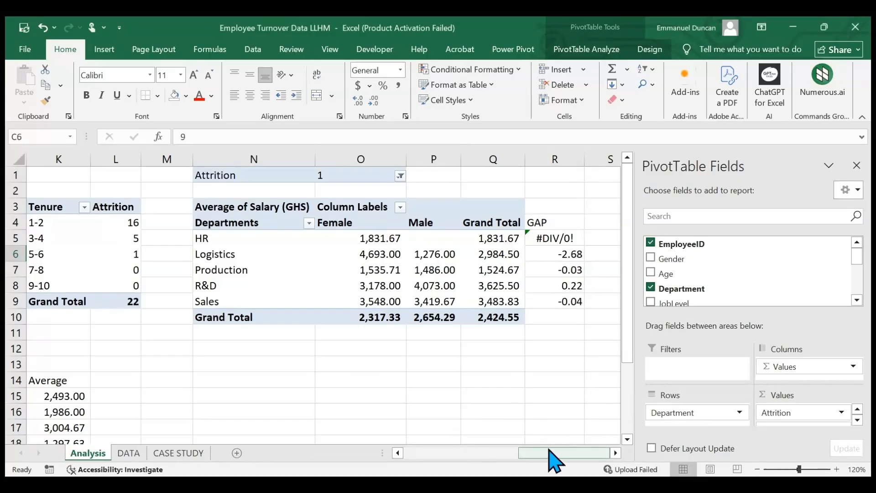
pyautogui.moveTo(550, 454); pyautogui.dragTo(436, 455)
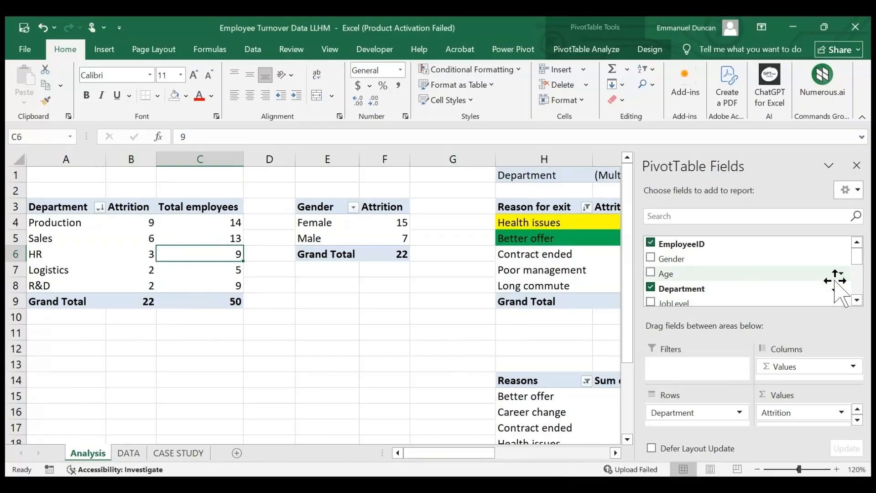
pyautogui.moveTo(857, 259)
pyautogui.mouseDown()
pyautogui.moveTo(856, 281)
pyautogui.moveTo(858, 265)
pyautogui.mouseUp()
pyautogui.moveTo(719, 256); pyautogui.dragTo(714, 379)
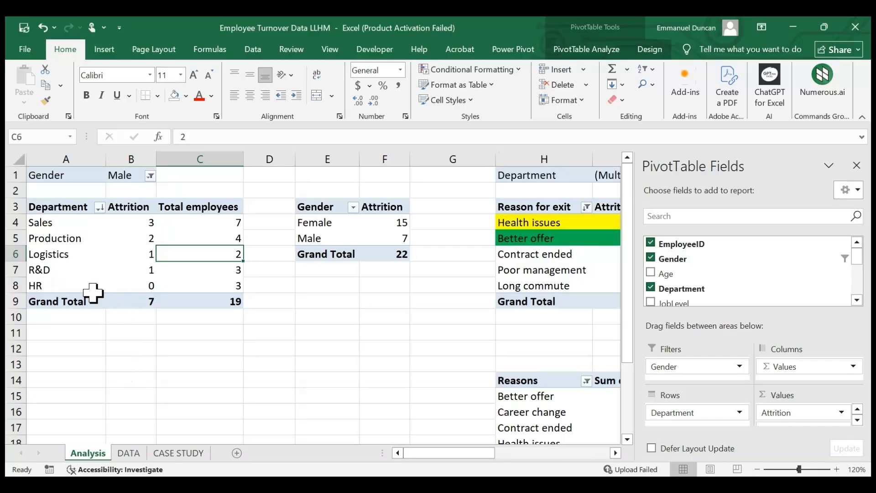
pyautogui.moveTo(64, 283); pyautogui.dragTo(196, 286)
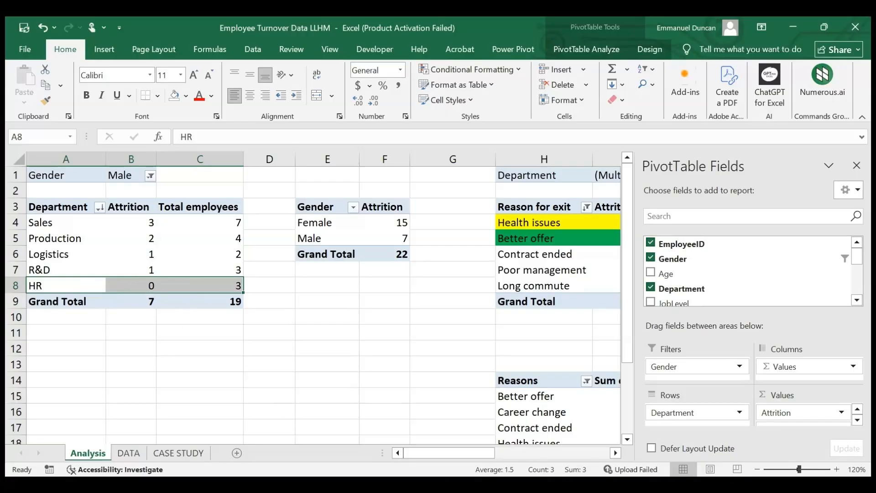
# - Reset the Attrition filter of the salary pivot table and the Gender filter of the department pivot table to (All)
pyautogui.moveTo(454, 464); pyautogui.dragTo(567, 454)
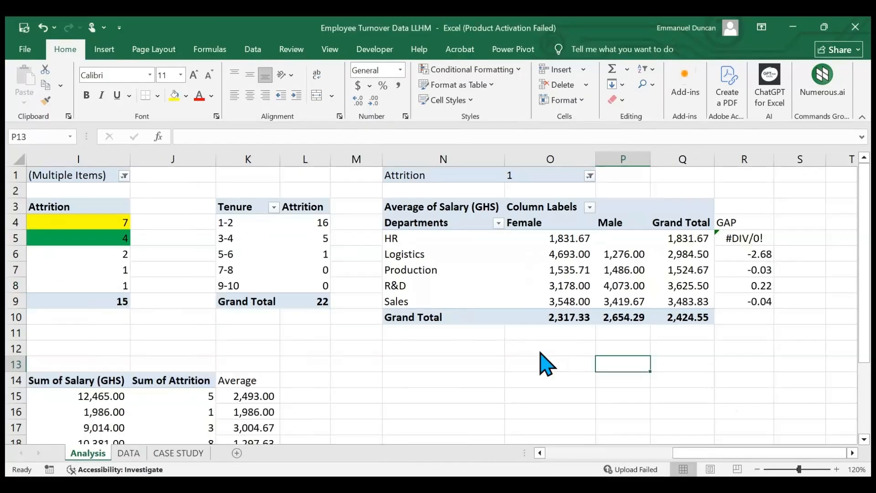
pyautogui.hotkey('ctrl', 'z')
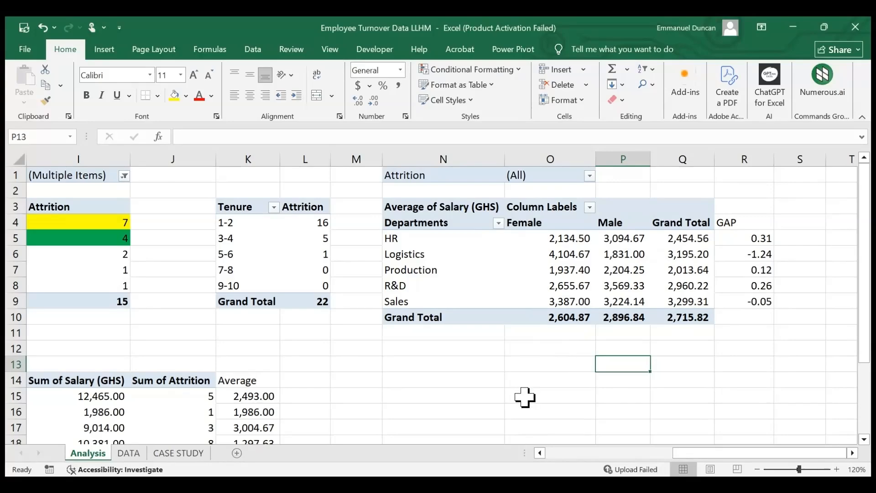
# - Review the case study questions on the CASE STUDY sheet against the pivot tables on the Analysis sheet
pyautogui.moveTo(717, 453); pyautogui.dragTo(575, 470)
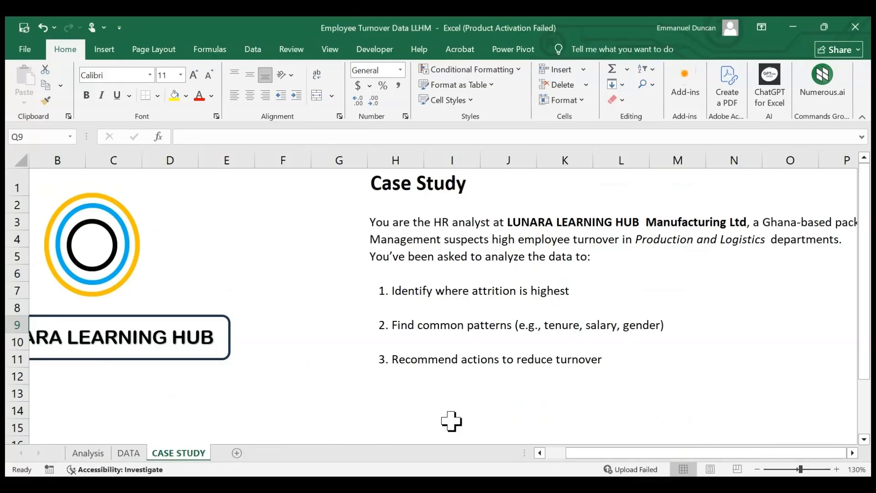
pyautogui.click(103, 454)
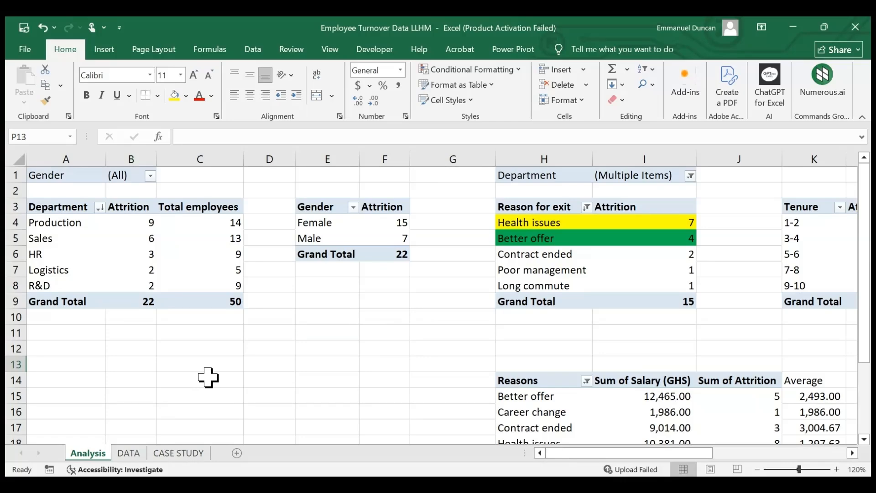
pyautogui.click(184, 453)
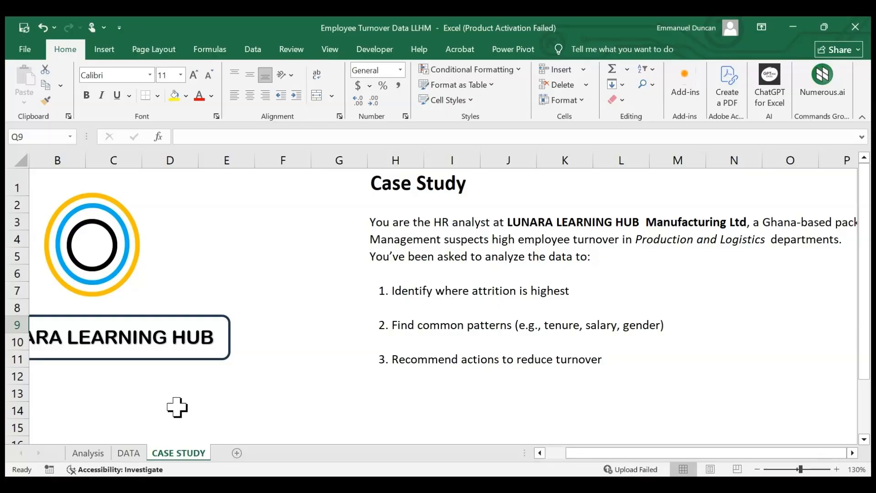
pyautogui.click(88, 453)
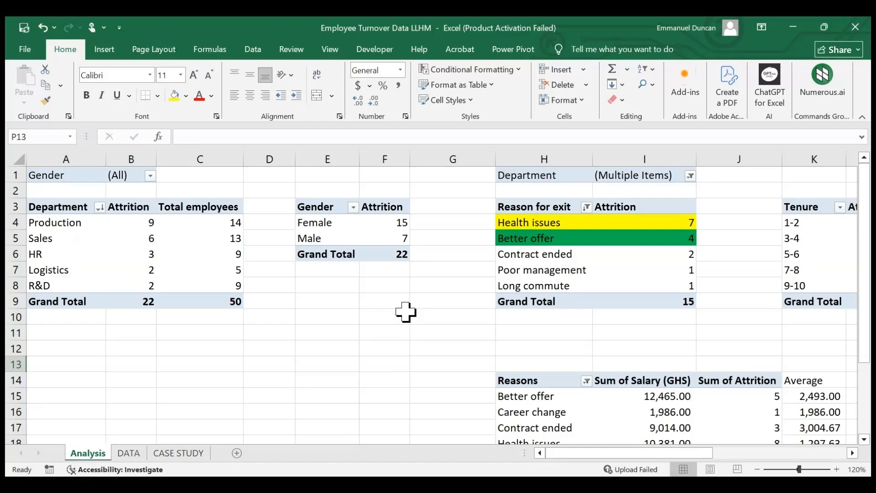
# - Review the exit reason and tenure attrition pivot tables, then the average salary by department and gender with its pay gap column
pyautogui.hscroll(3, 413, 315)
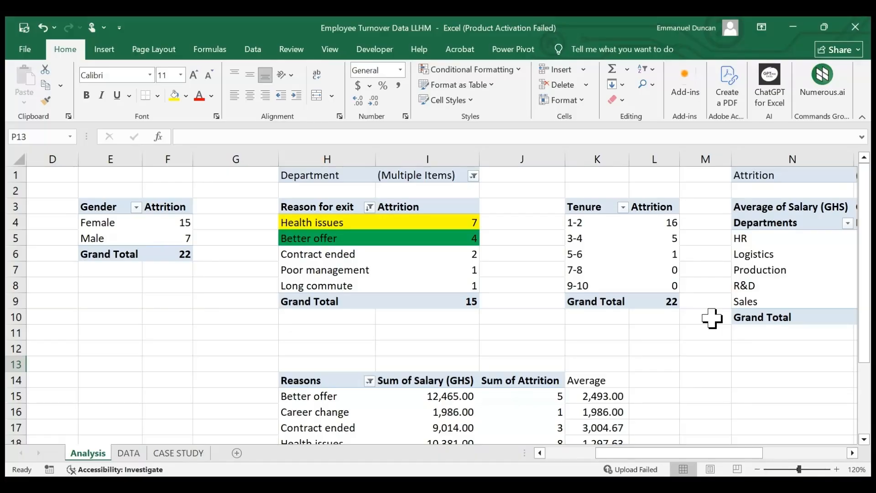
pyautogui.click(615, 227)
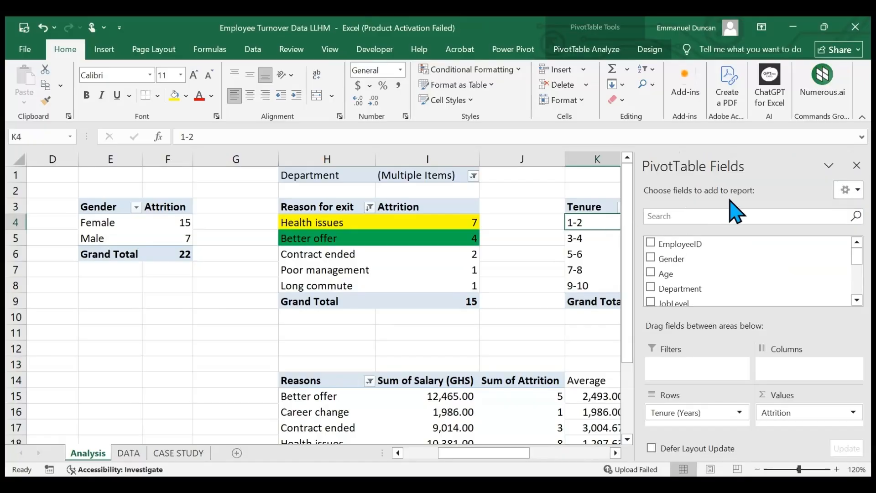
pyautogui.moveTo(512, 454); pyautogui.dragTo(542, 453)
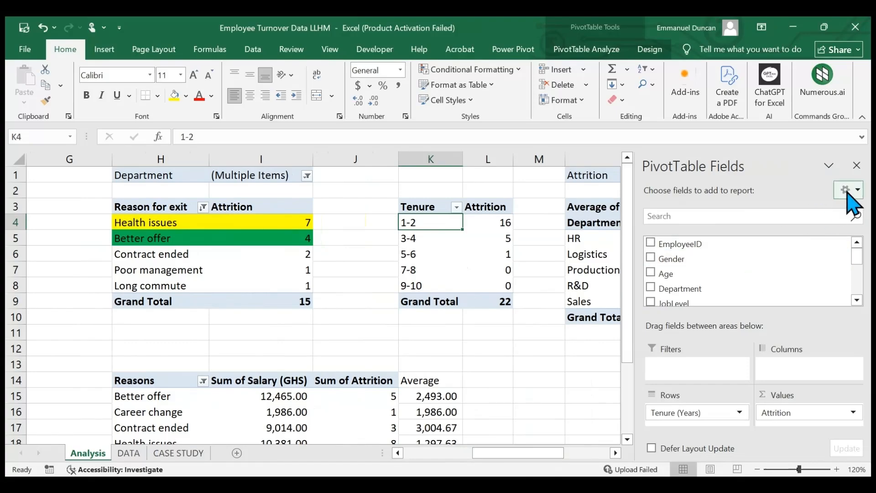
pyautogui.click(856, 165)
pyautogui.scroll(-1, 606, 329)
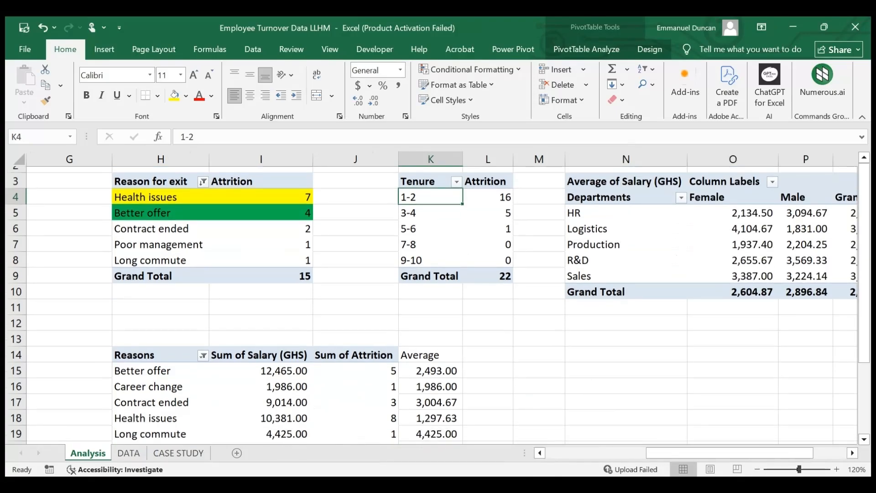
pyautogui.scroll(1, 547, 360)
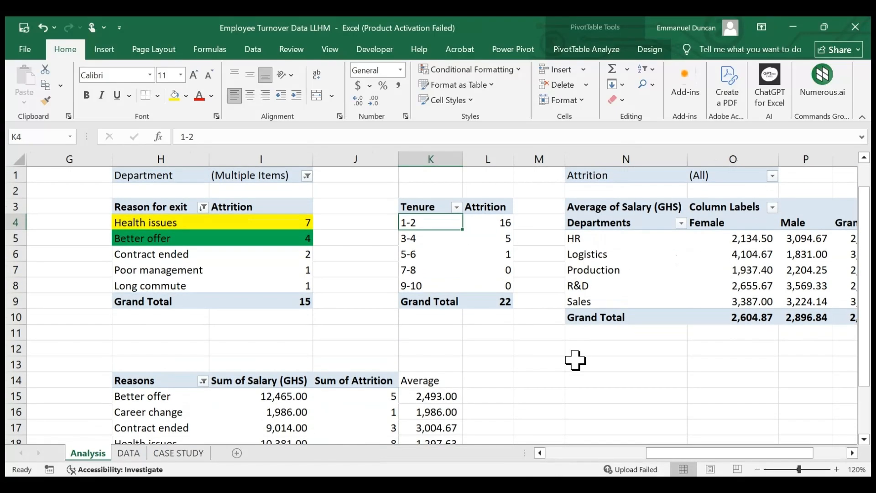
pyautogui.hscroll(1, 575, 358)
pyautogui.hscroll(1, 679, 365)
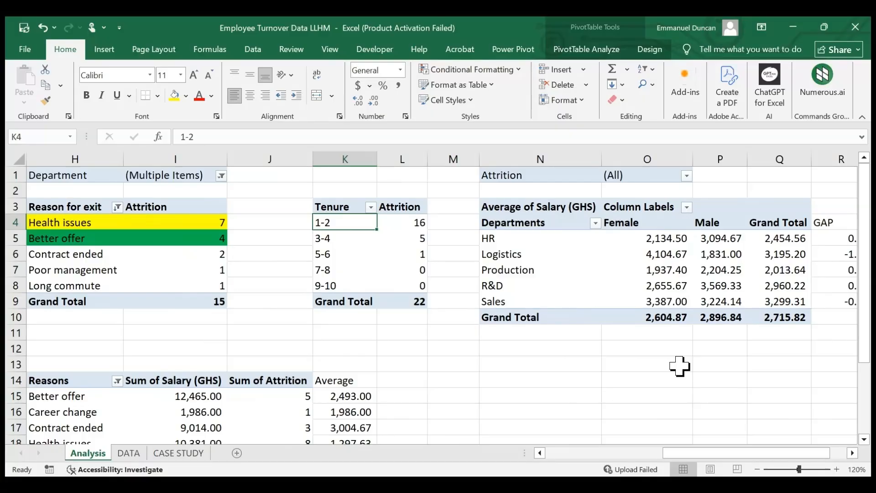
pyautogui.hscroll(2, 680, 365)
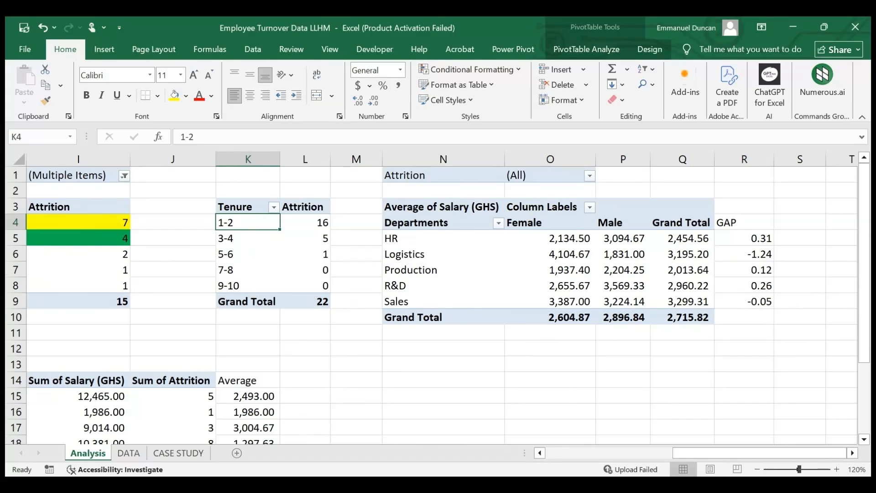
pyautogui.hscroll(-1, 557, 428)
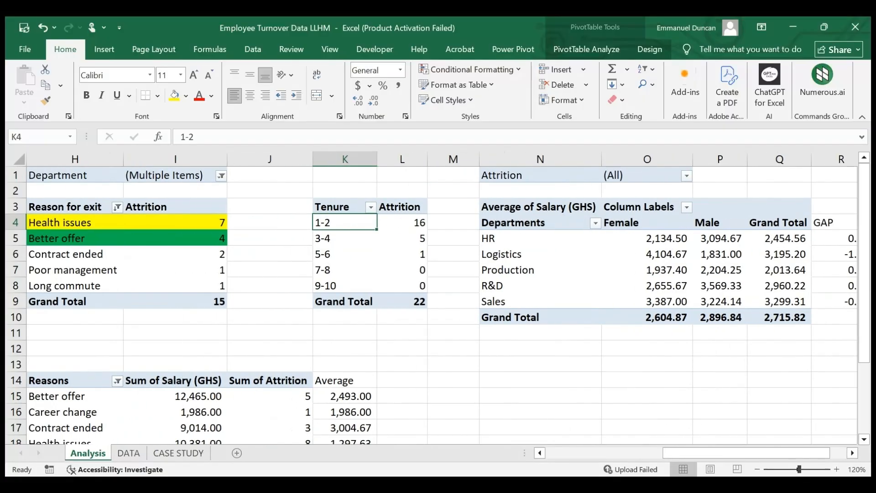